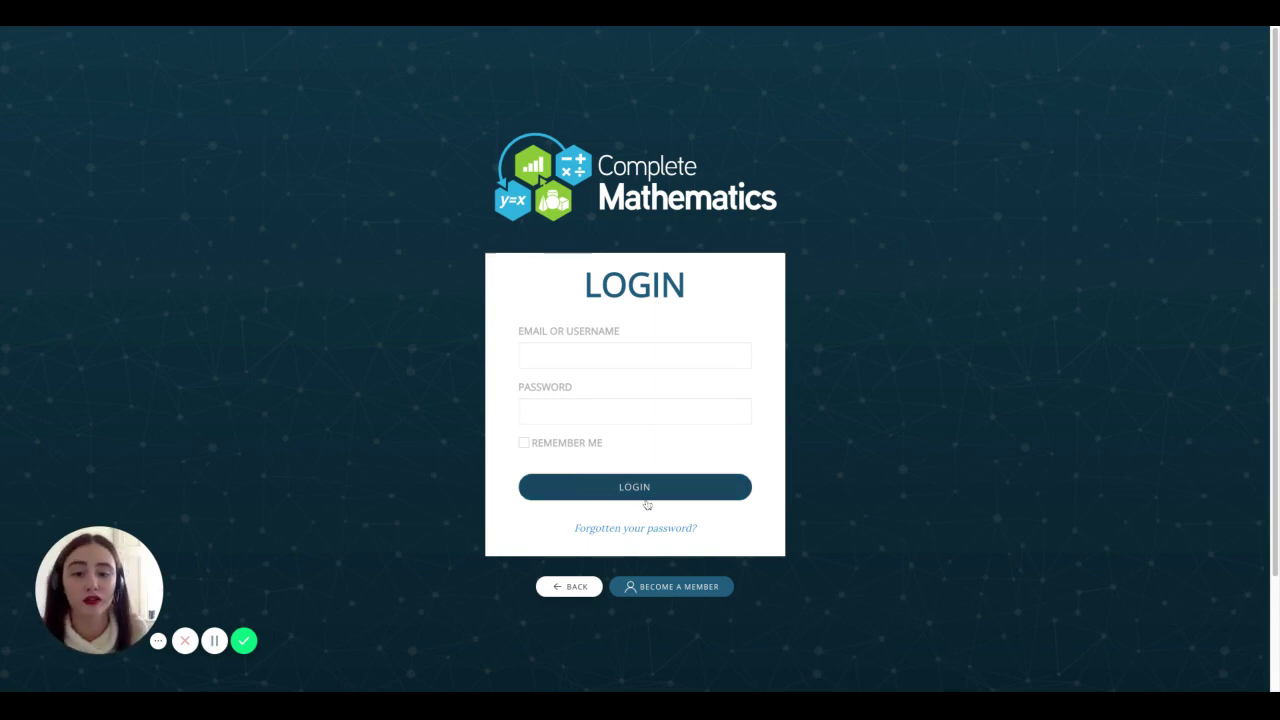
Step: Select the Email or Username field on the Complete Mathematics login form
{"action": "left_click", "coordinate": [599, 358]}
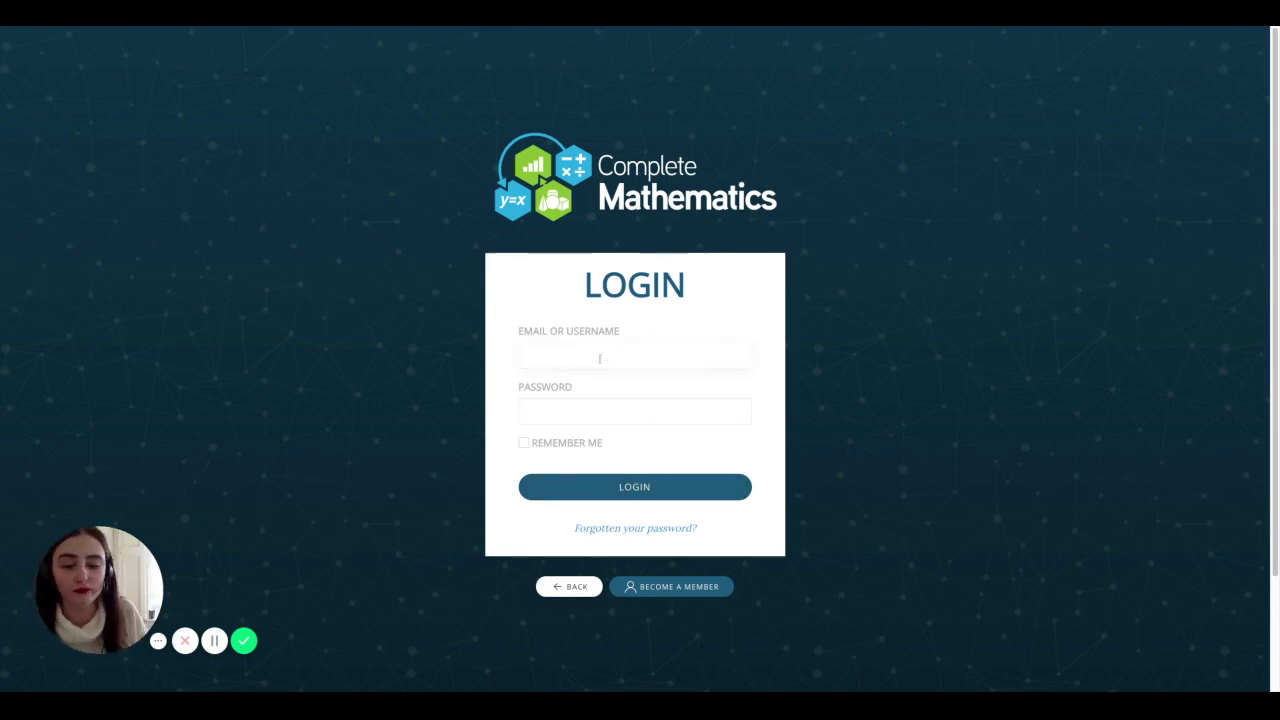
Step: Enter the student's username and password and log in to the pupil platform
{"action": "type", "text": "santiago"}
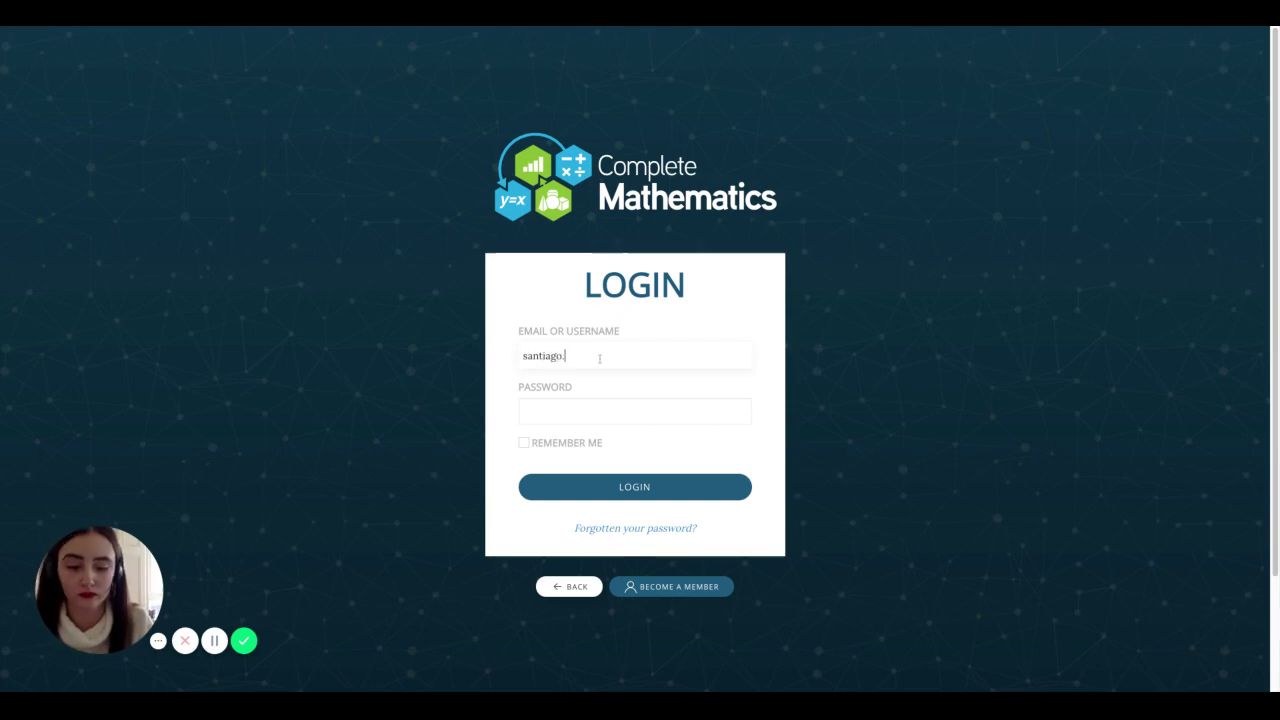
{"action": "type", "text": "."}
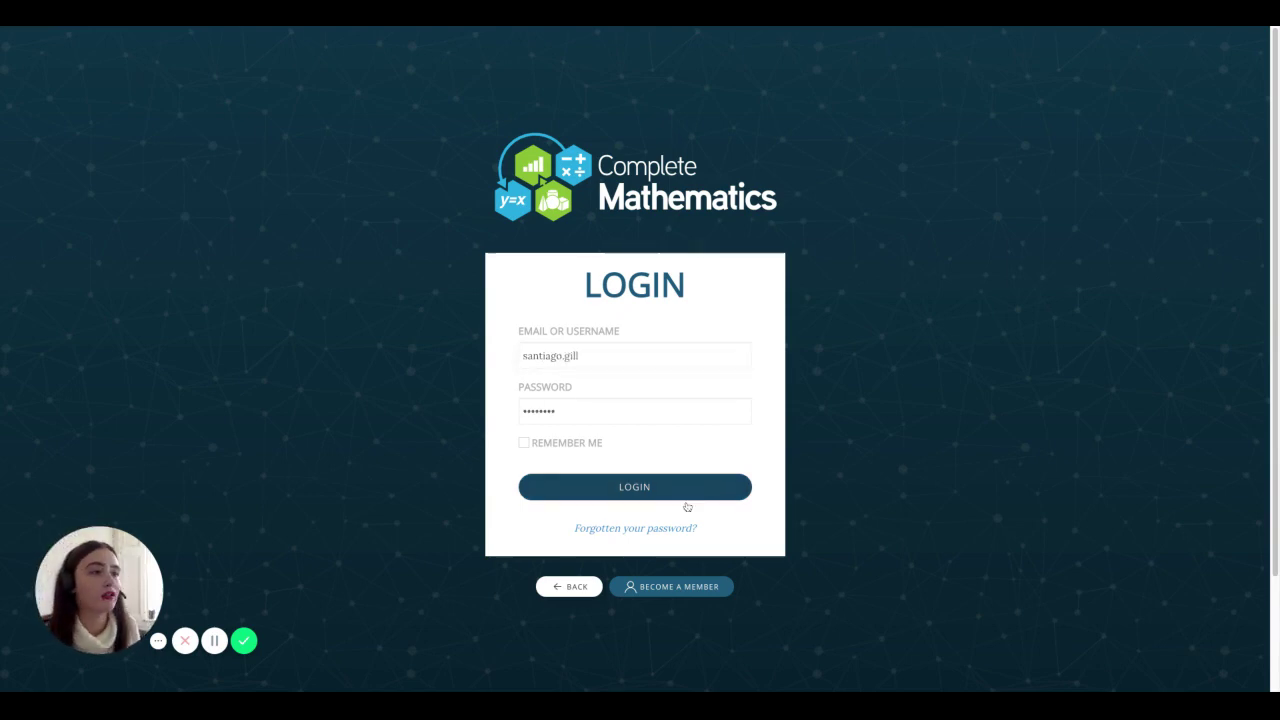
{"action": "left_click", "coordinate": [687, 503]}
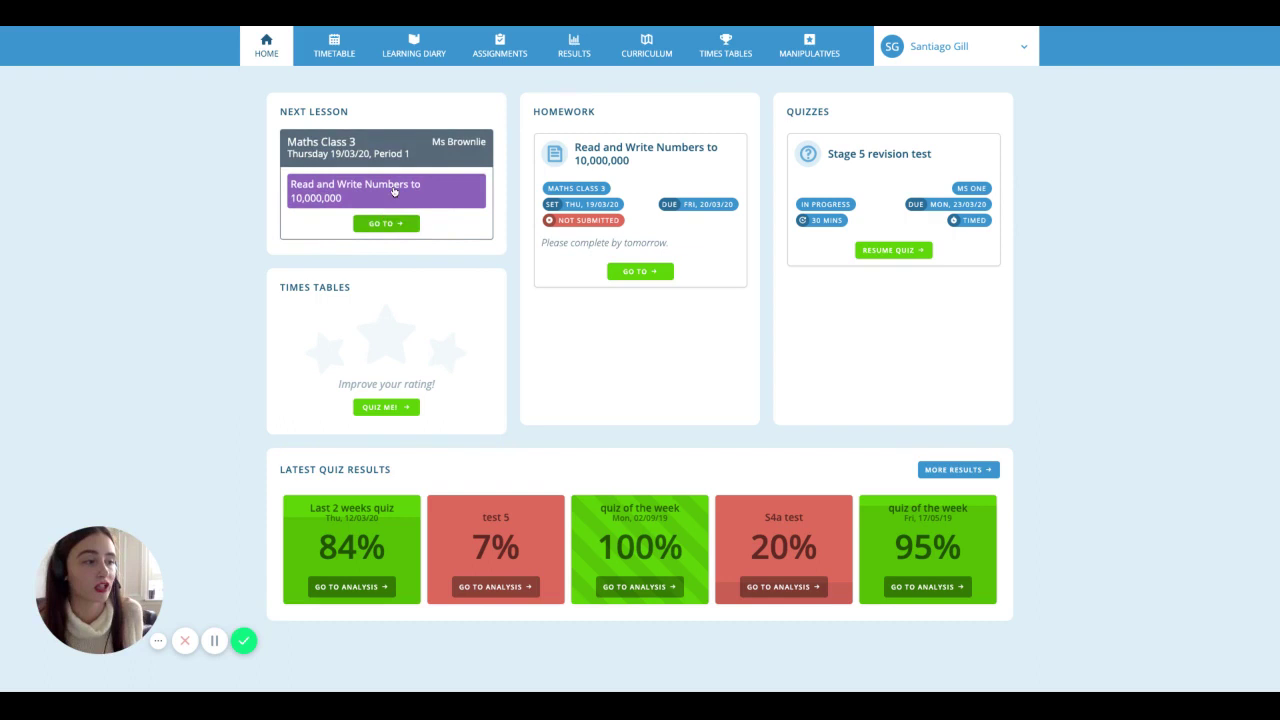
Step: Open Thursday's period 1 Maths lesson from the timetable and view its classwork
{"action": "left_click", "coordinate": [331, 46]}
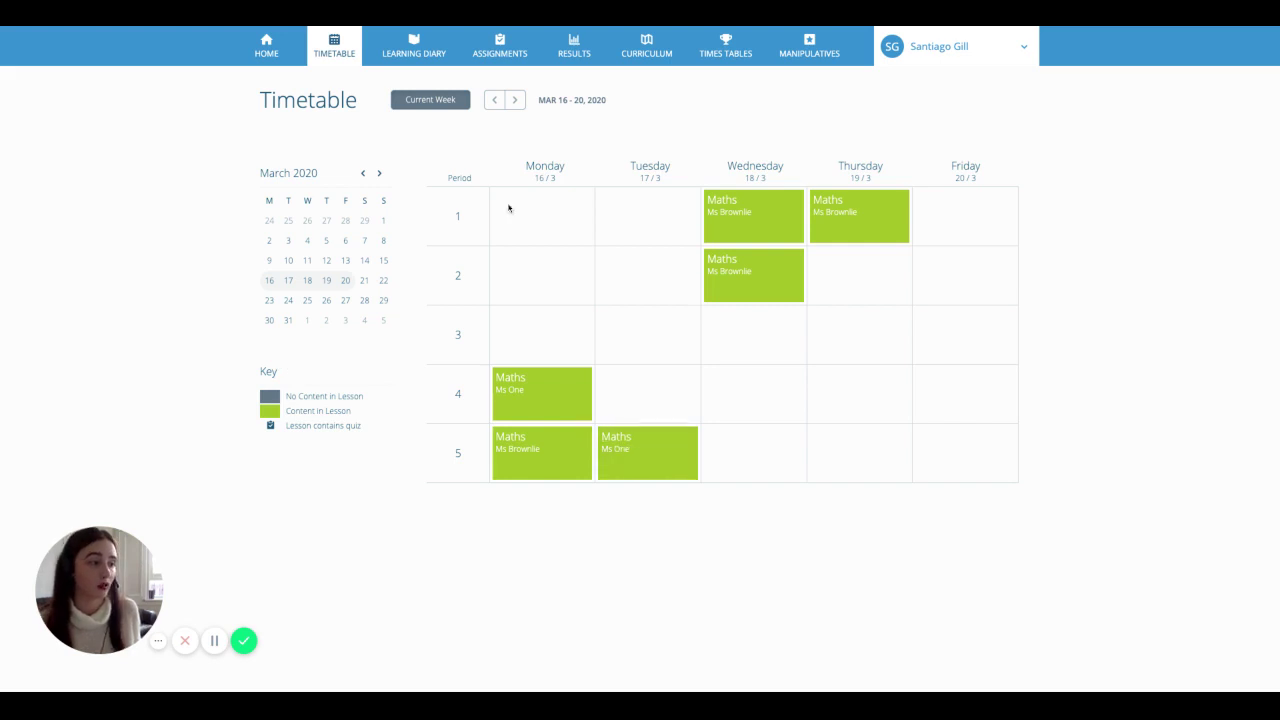
{"action": "left_click", "coordinate": [866, 231]}
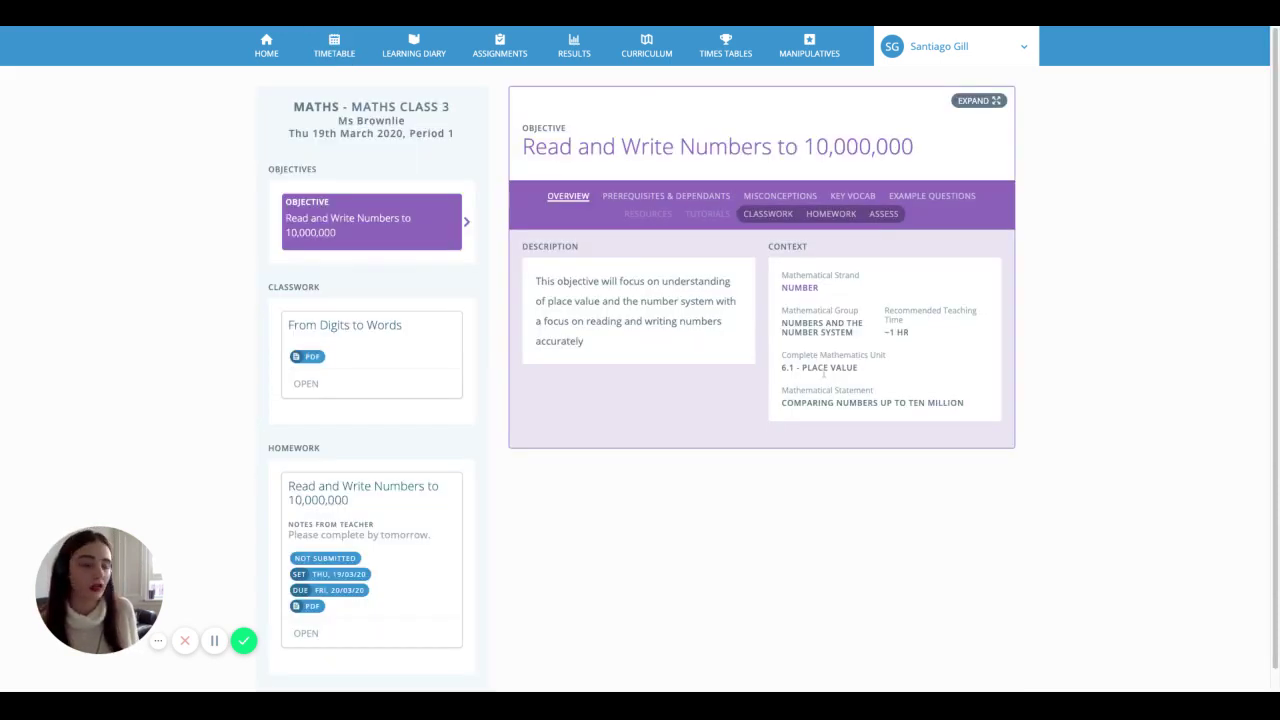
{"action": "left_click", "coordinate": [707, 213]}
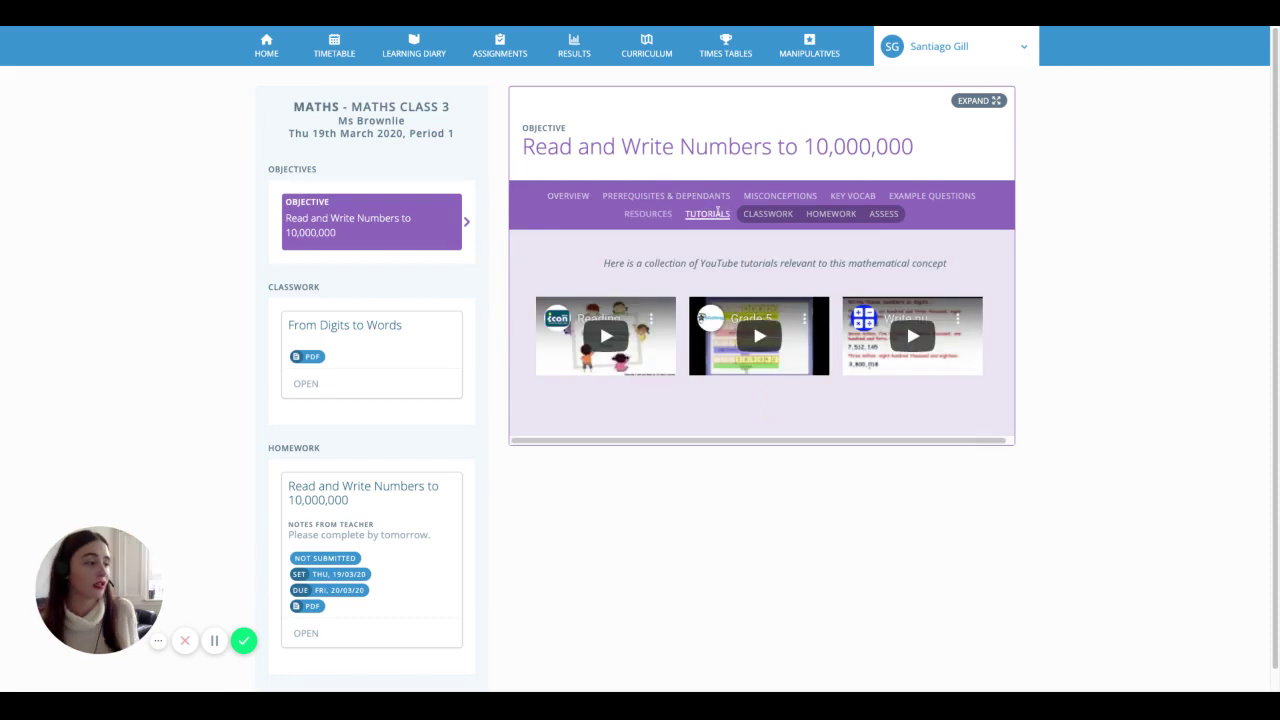
{"action": "left_click", "coordinate": [768, 216]}
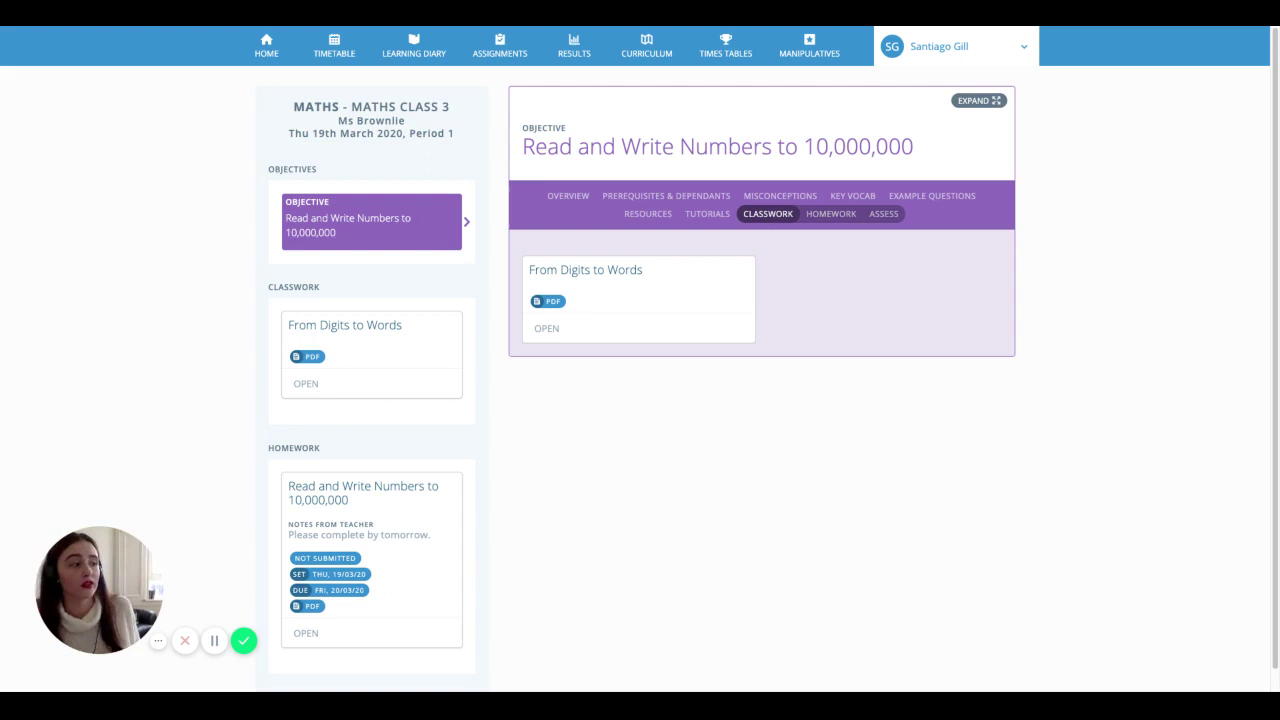
Step: Review the From Digits to Words assignment's instructions, worksheet and reflection, then close it
{"action": "left_click", "coordinate": [555, 330]}
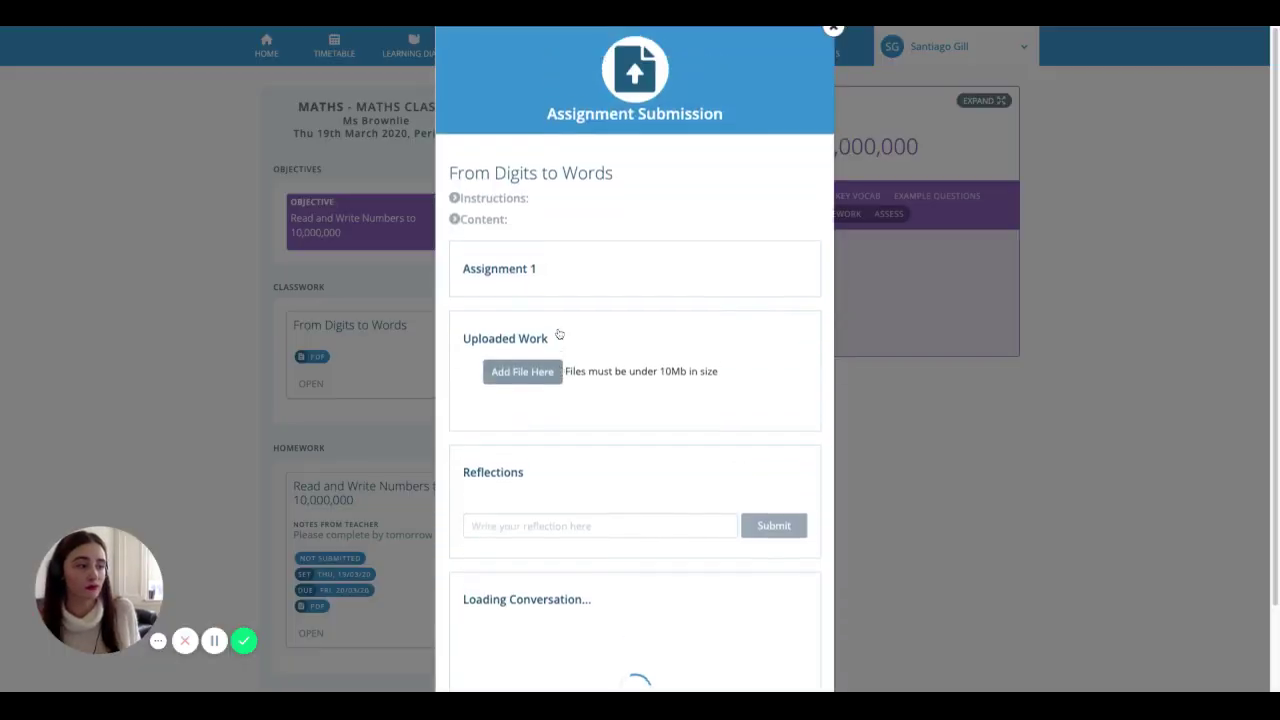
{"action": "left_click", "coordinate": [479, 218]}
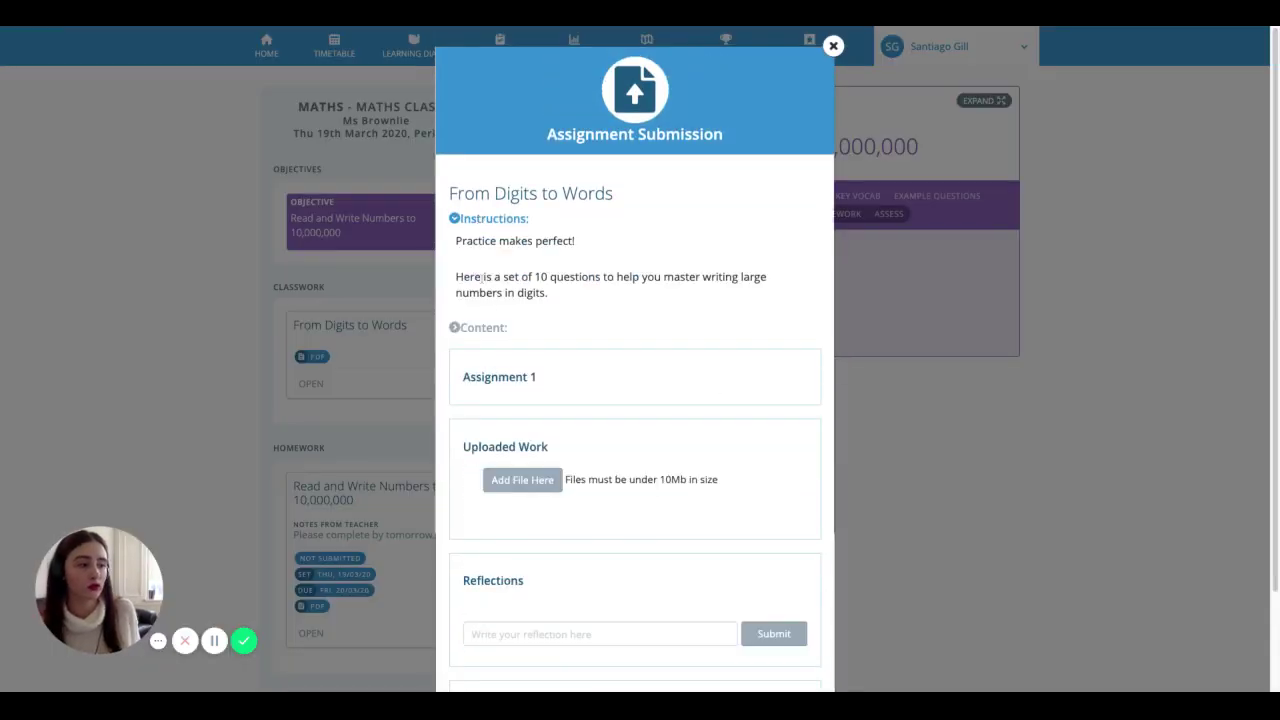
{"action": "left_click", "coordinate": [483, 327]}
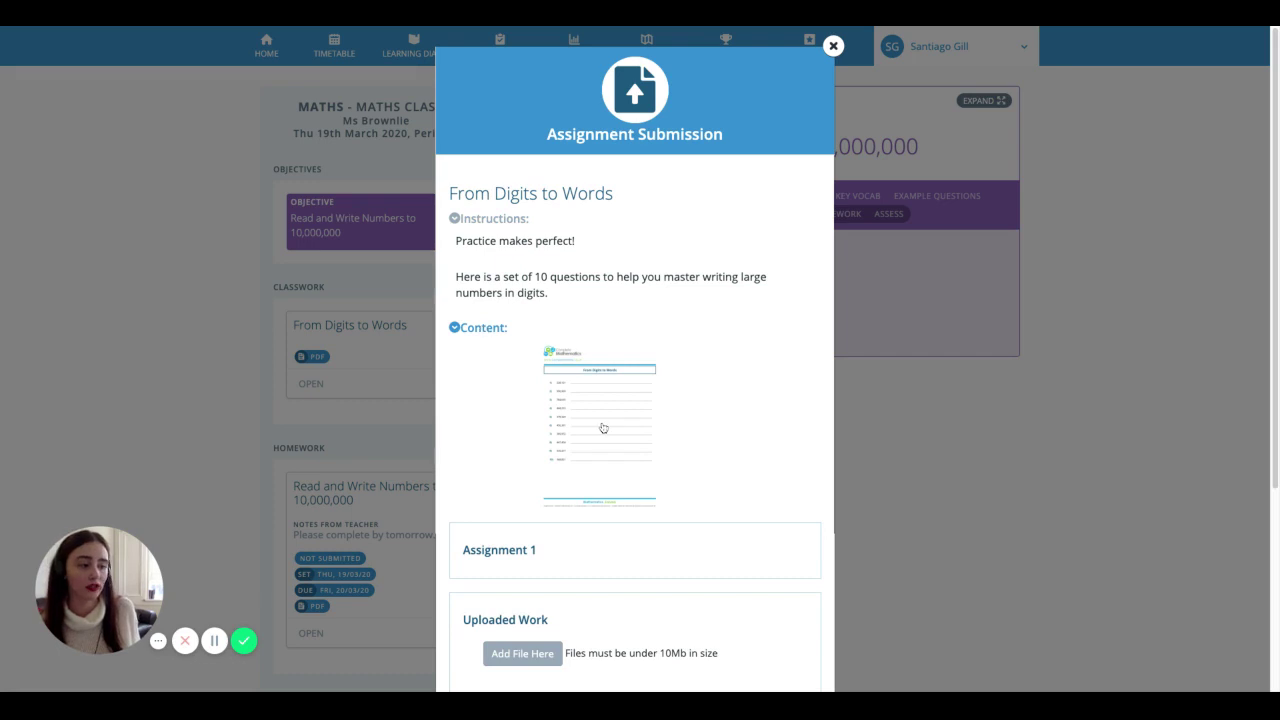
{"action": "scroll", "coordinate": [603, 428], "scroll_direction": "down", "scroll_amount": 3}
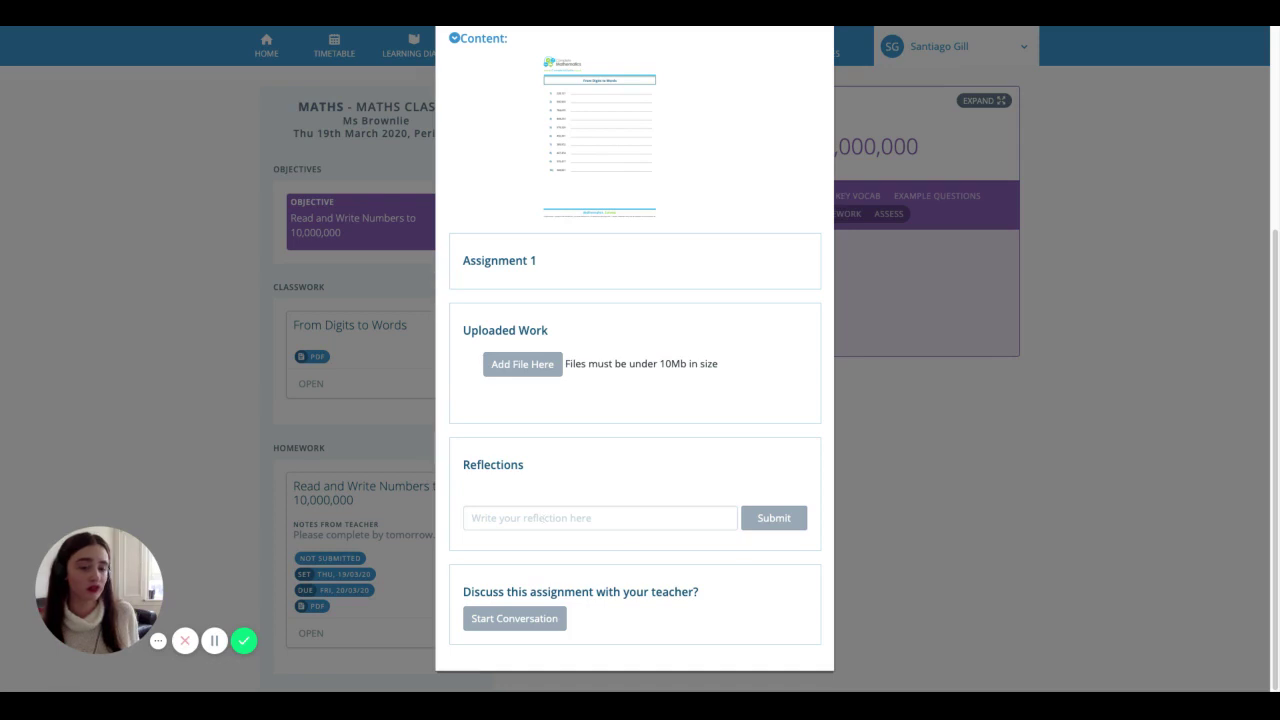
{"action": "left_click", "coordinate": [560, 517]}
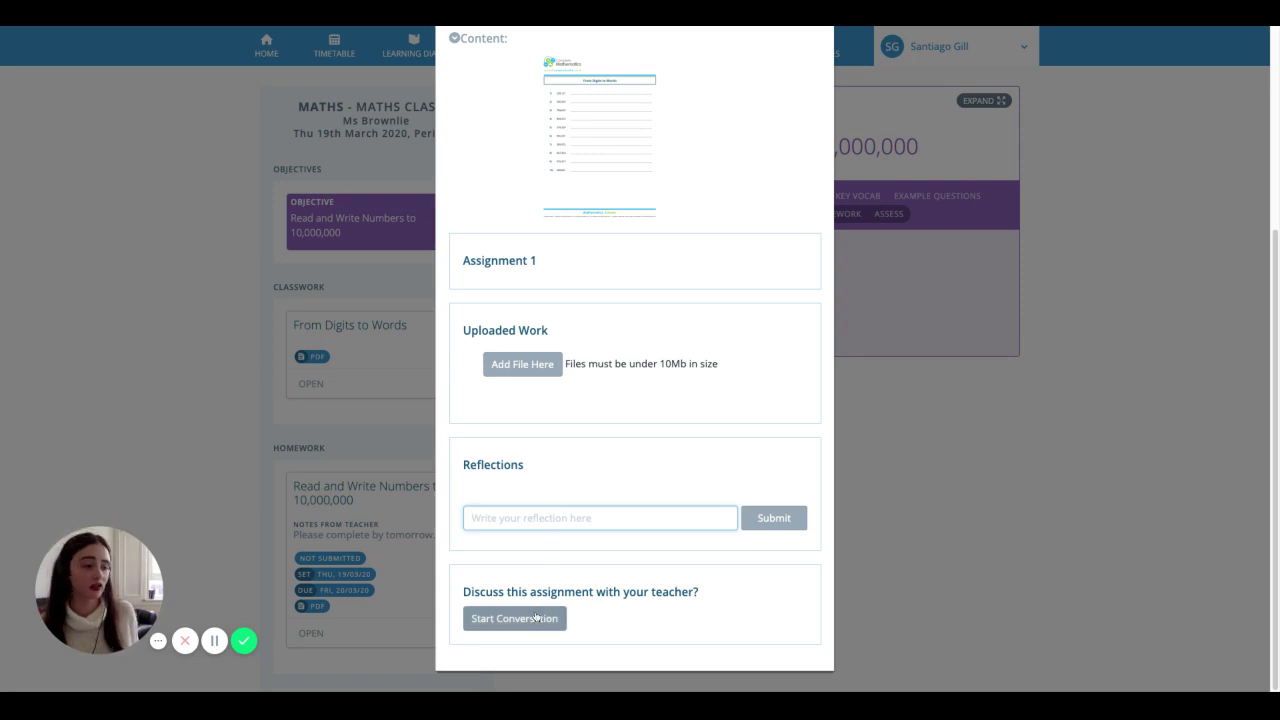
{"action": "left_click", "coordinate": [213, 643]}
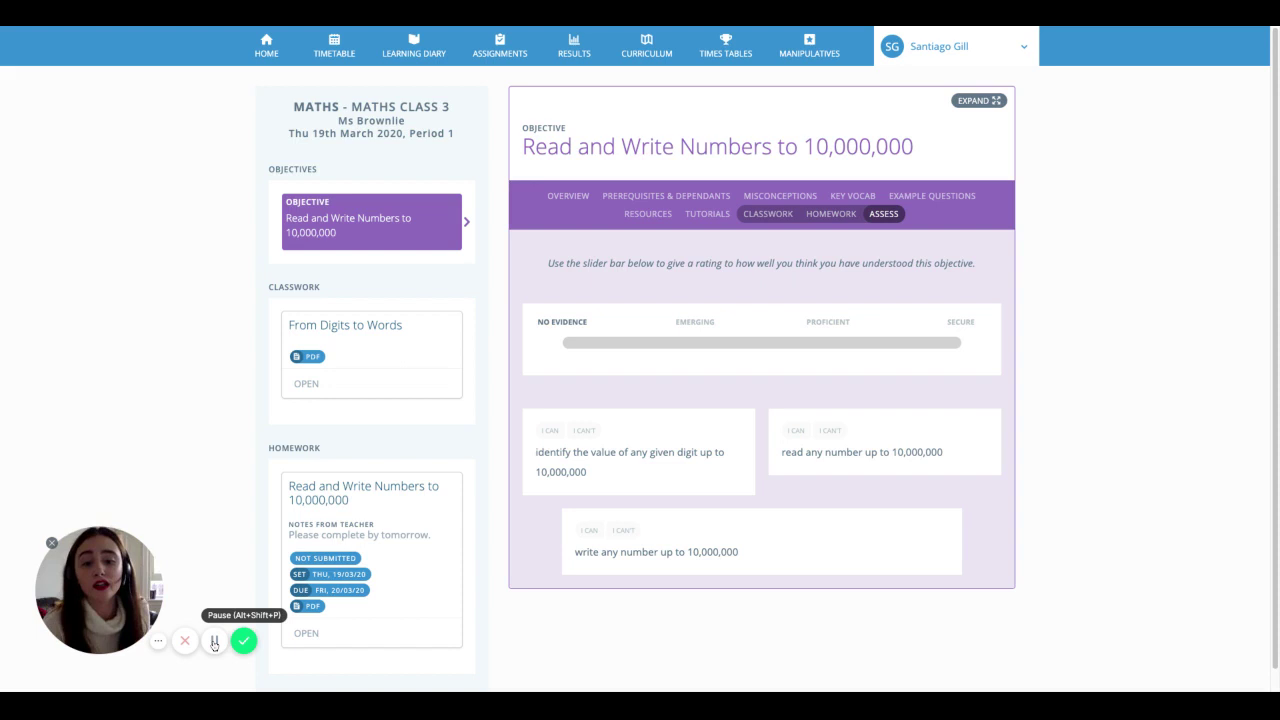
Step: Mark the first two objectives as I can and start the Quick Quiz
{"action": "left_click", "coordinate": [550, 431]}
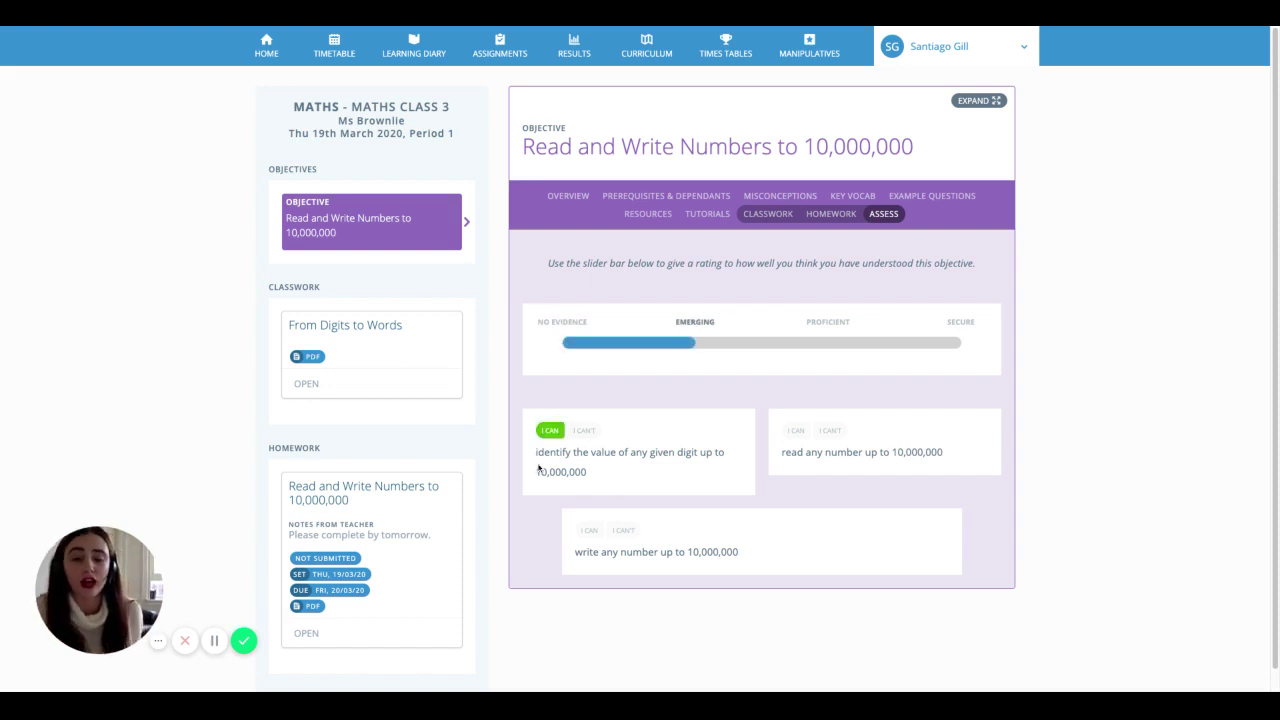
{"action": "left_click", "coordinate": [795, 430]}
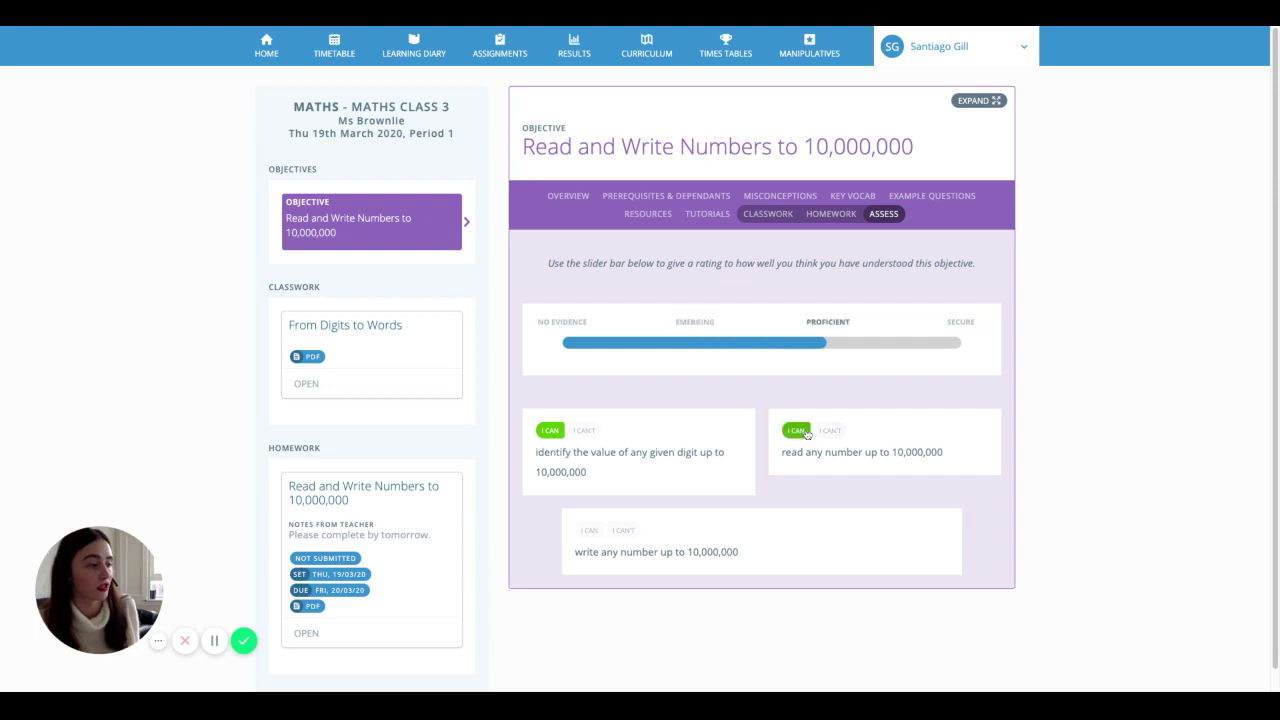
{"action": "scroll", "coordinate": [346, 425], "scroll_direction": "down", "scroll_amount": 2}
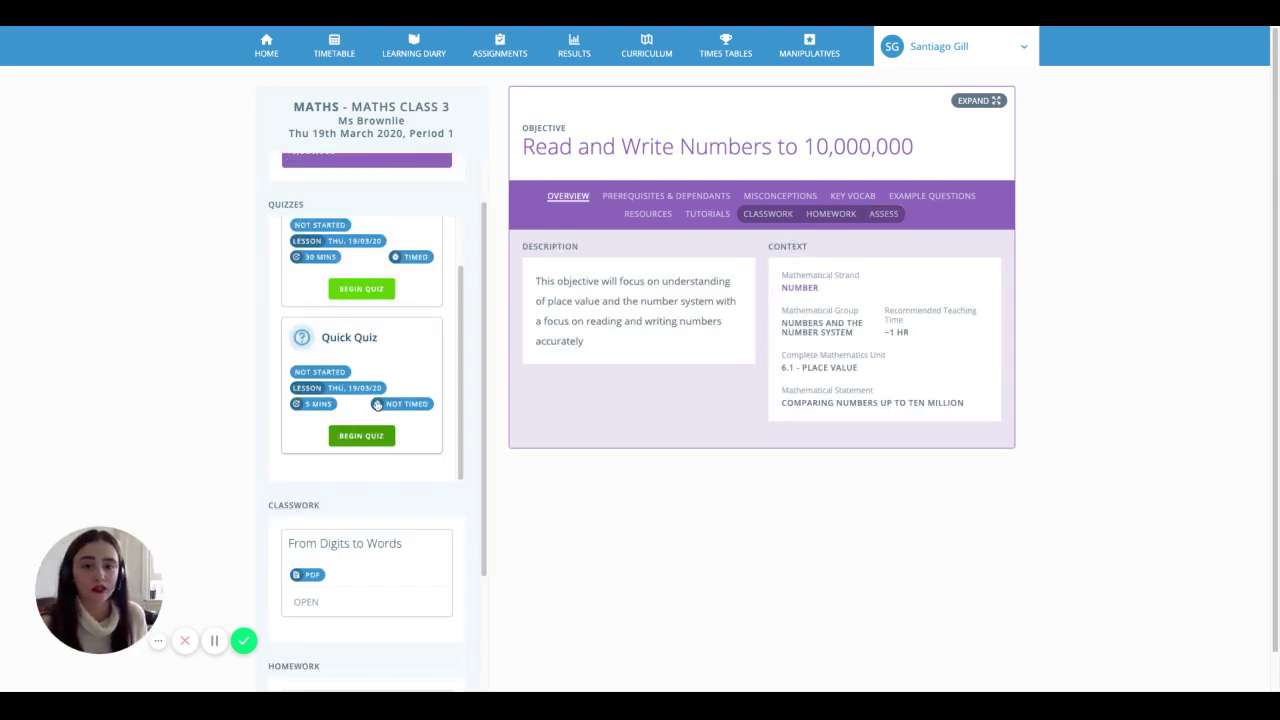
{"action": "left_click", "coordinate": [377, 404]}
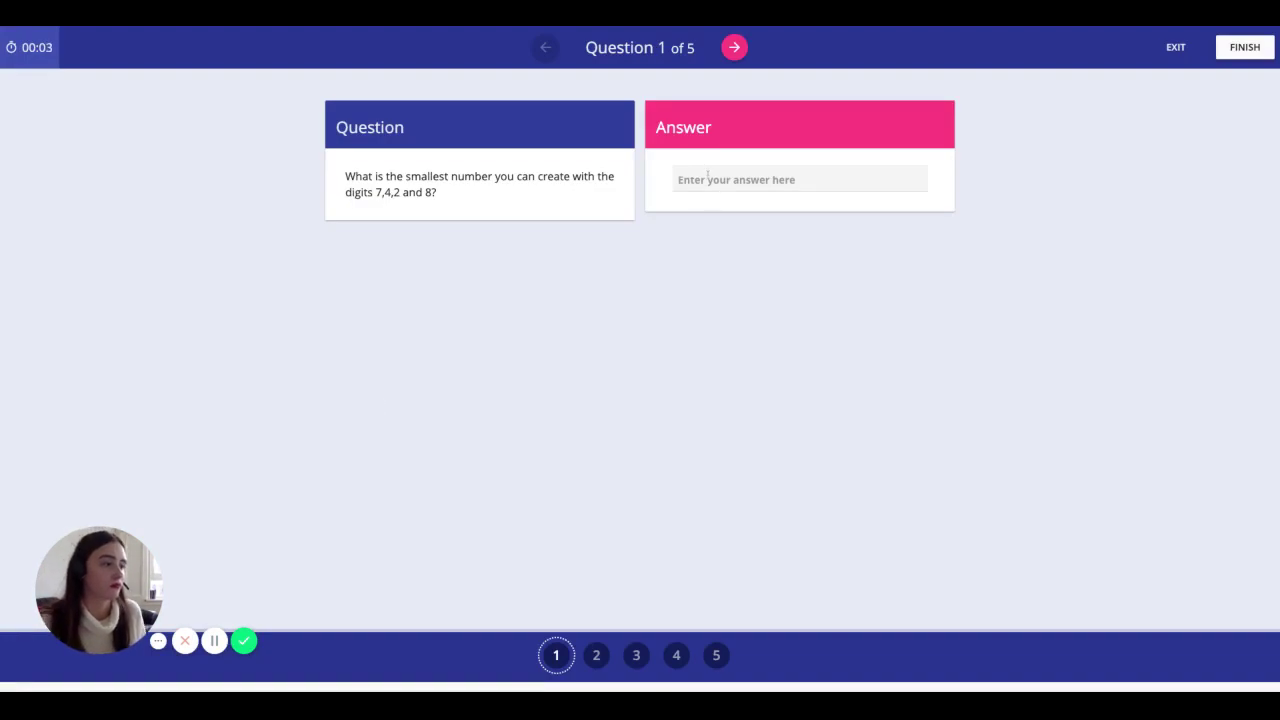
Step: Answer the Quick Quiz, entering 5367 for question 5, and submit it
{"action": "left_click", "coordinate": [706, 177]}
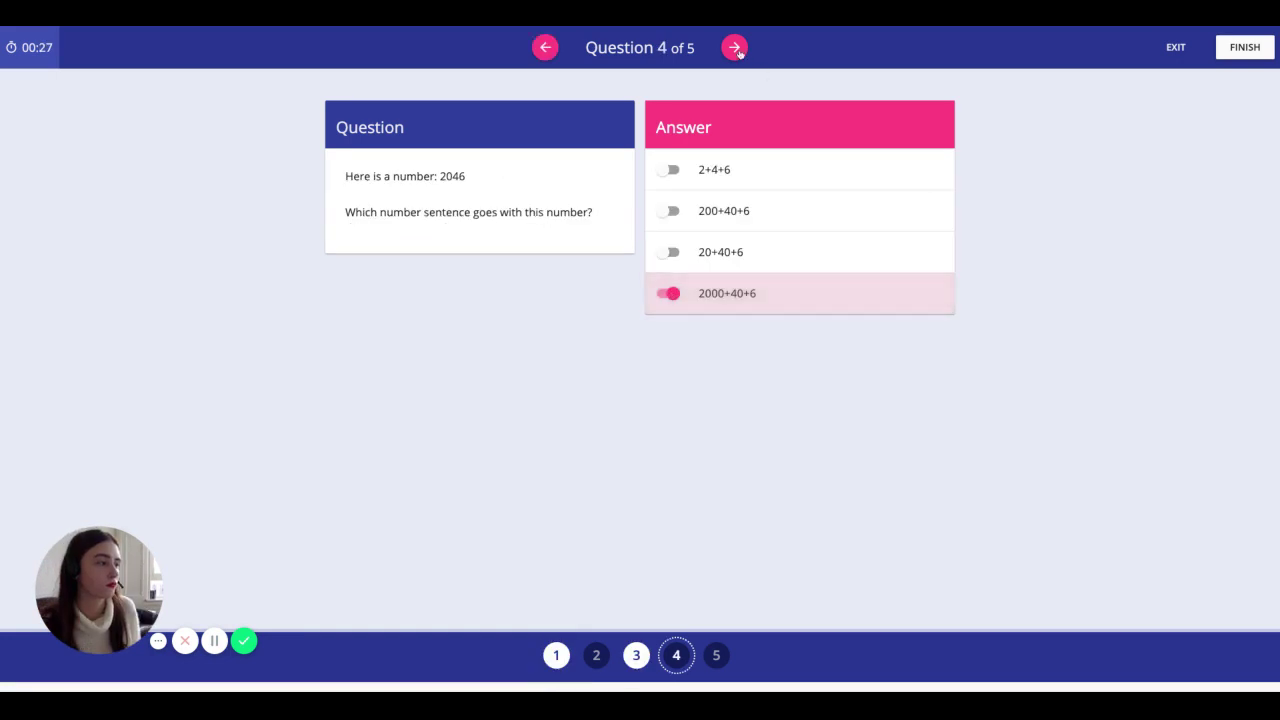
{"action": "left_click", "coordinate": [734, 47]}
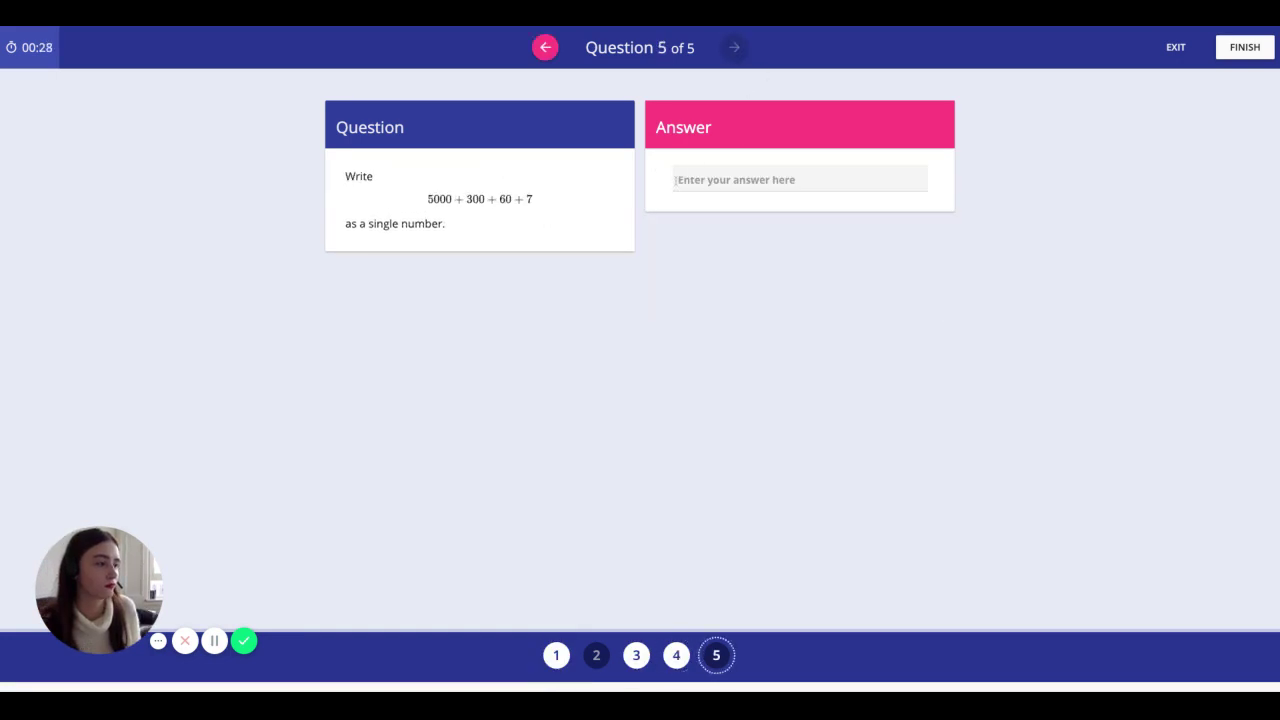
{"action": "left_click", "coordinate": [734, 177]}
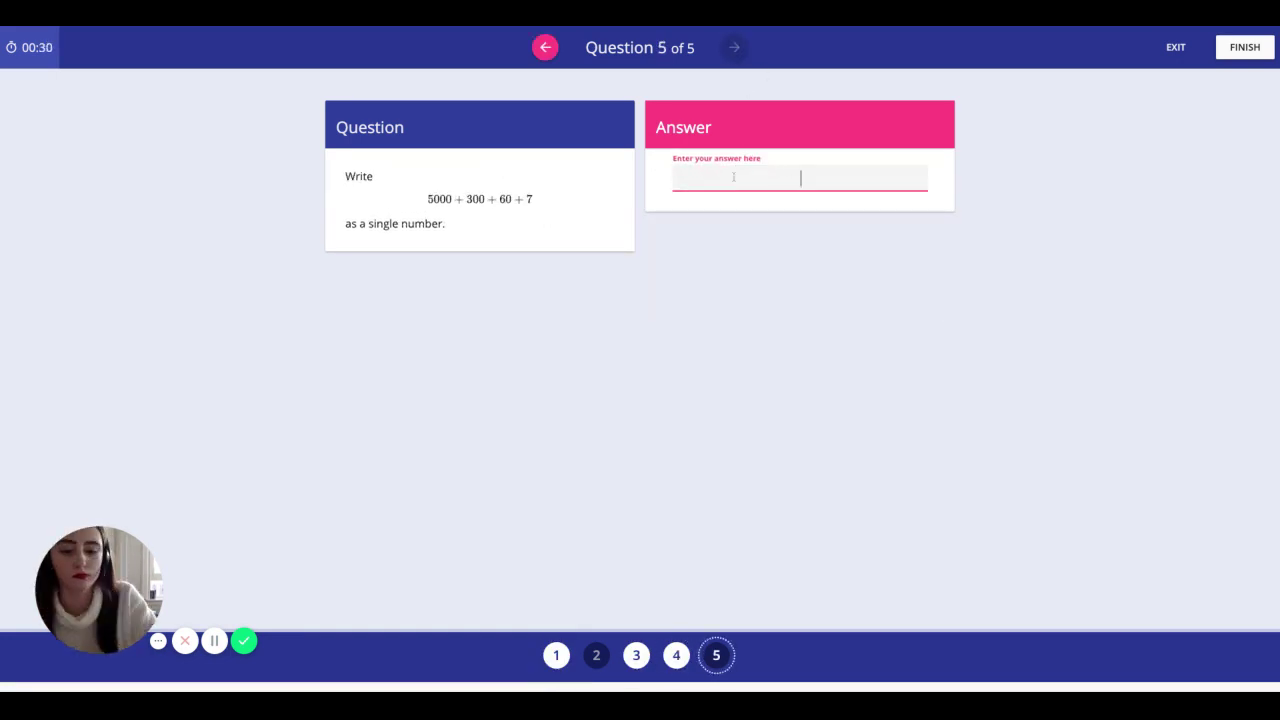
{"action": "type", "text": "53"}
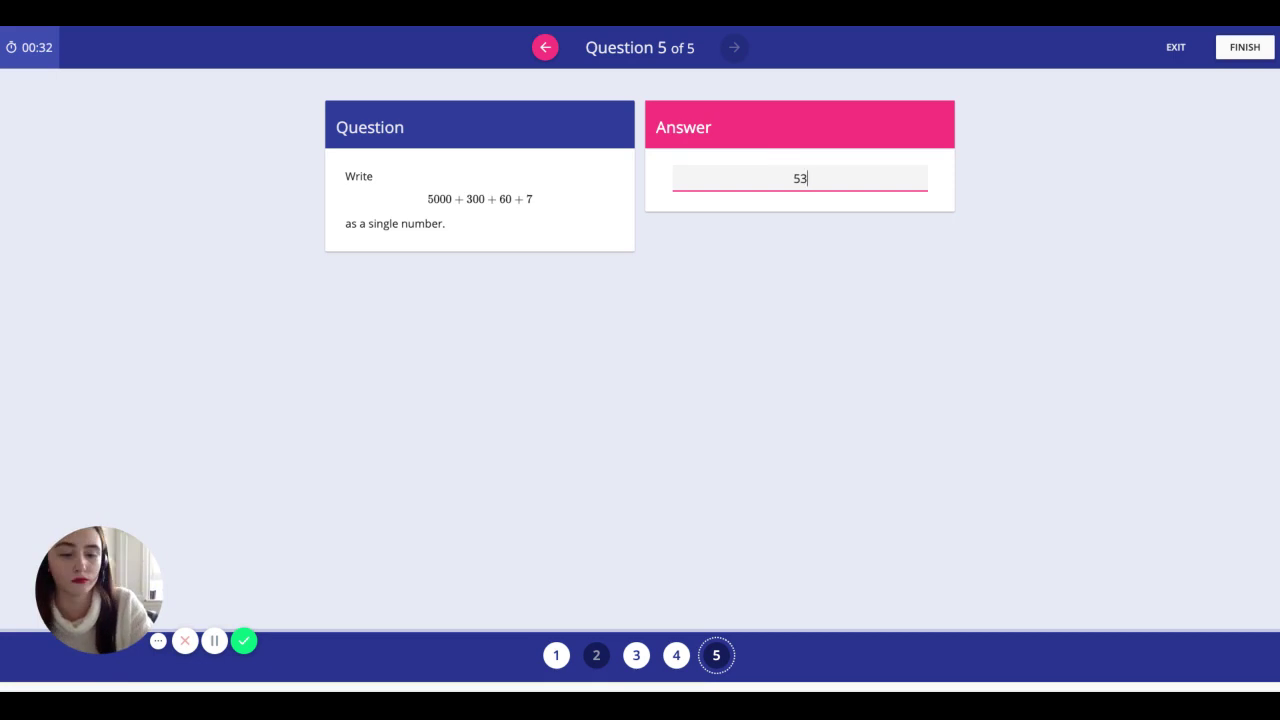
{"action": "type", "text": "6"}
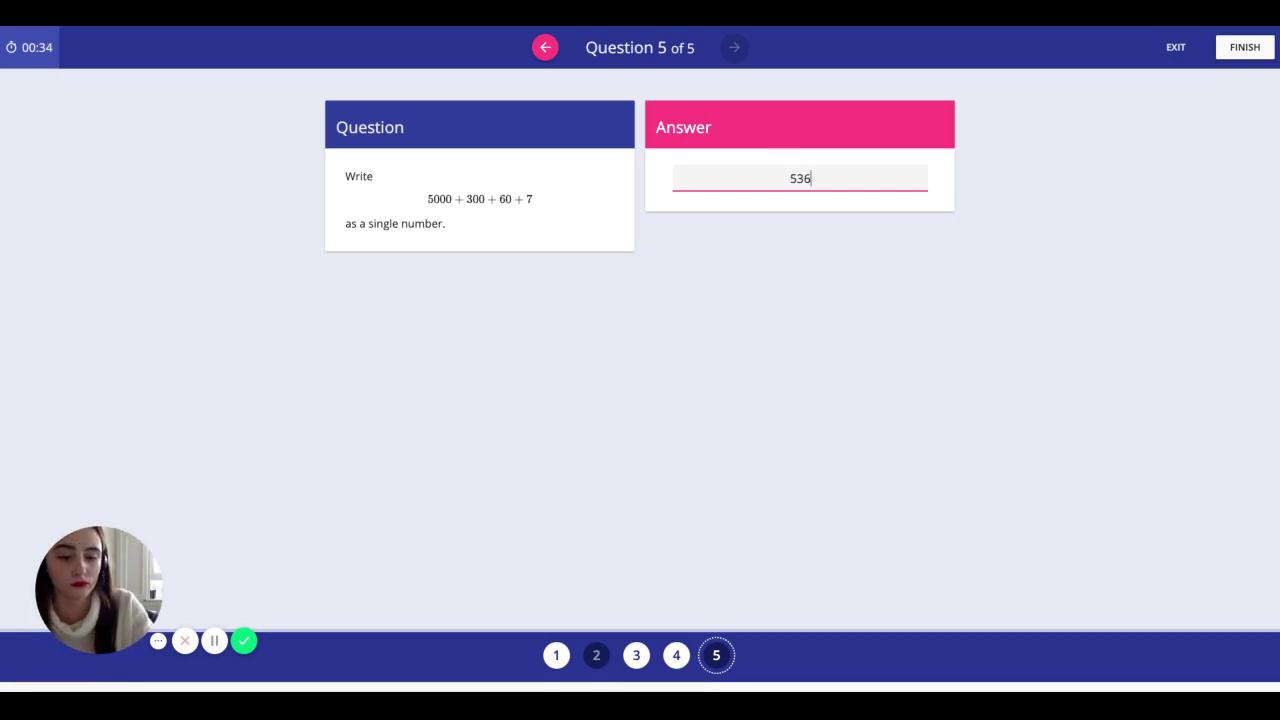
{"action": "type", "text": "7"}
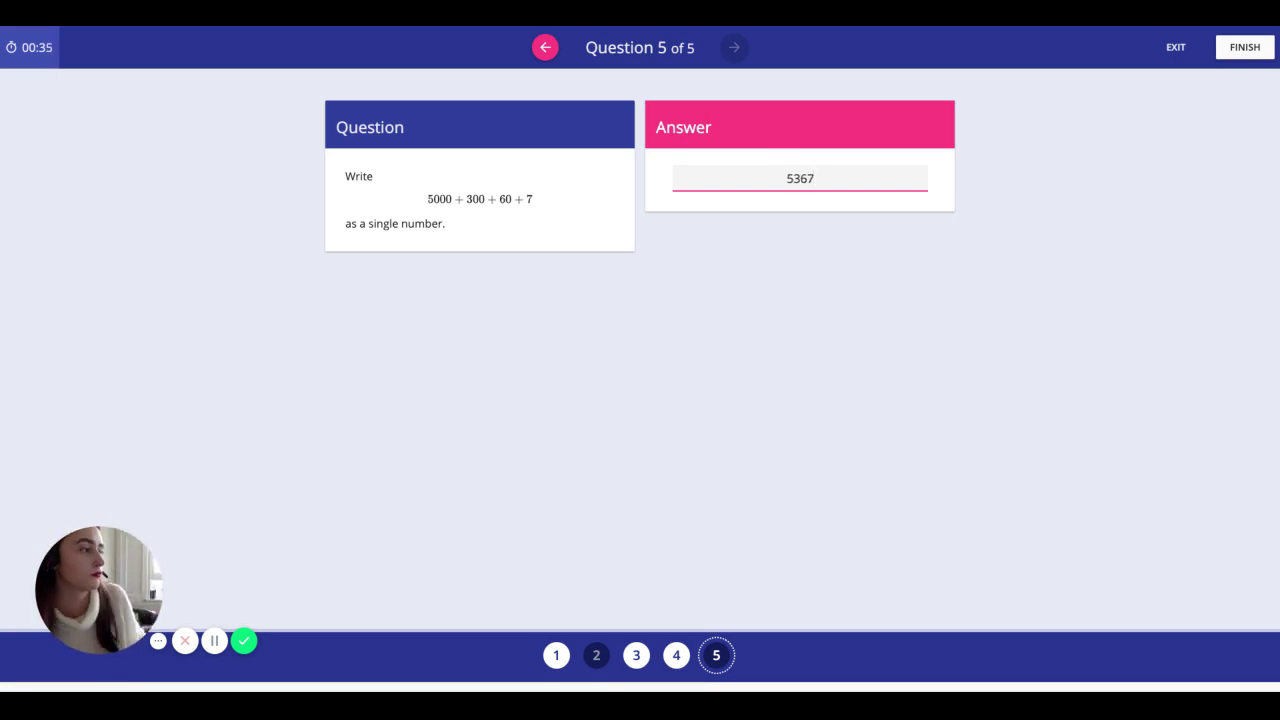
{"action": "left_click", "coordinate": [1232, 48]}
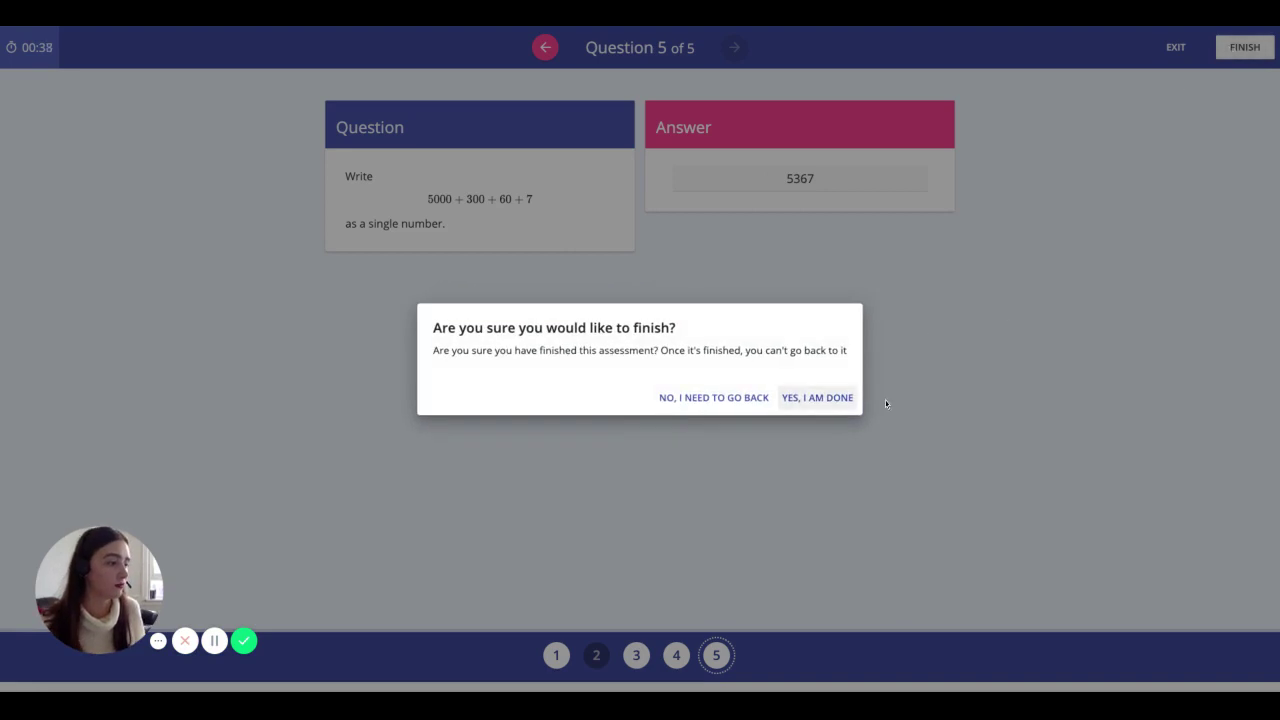
{"action": "left_click", "coordinate": [820, 403]}
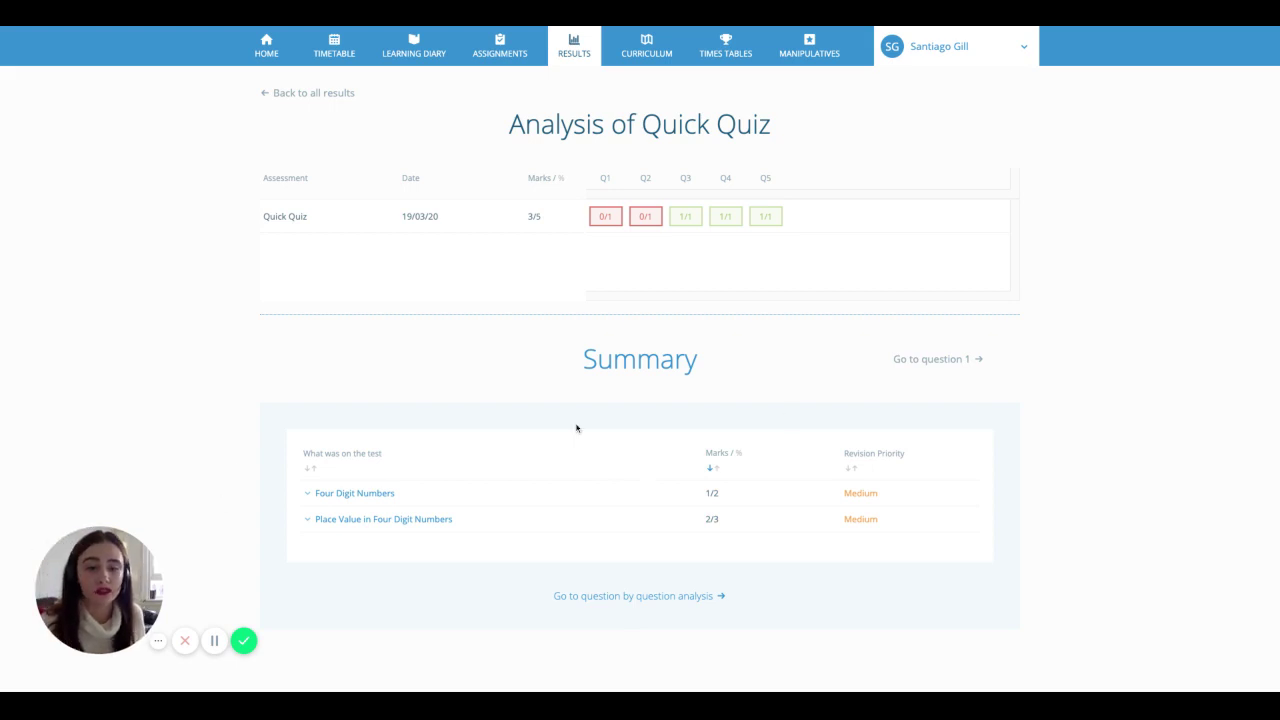
Step: Review the answer to Question 2 and its similar questions in the Four Digit Numbers breakdown
{"action": "left_click", "coordinate": [370, 500]}
{"action": "scroll", "coordinate": [666, 503], "scroll_direction": "down", "scroll_amount": 1}
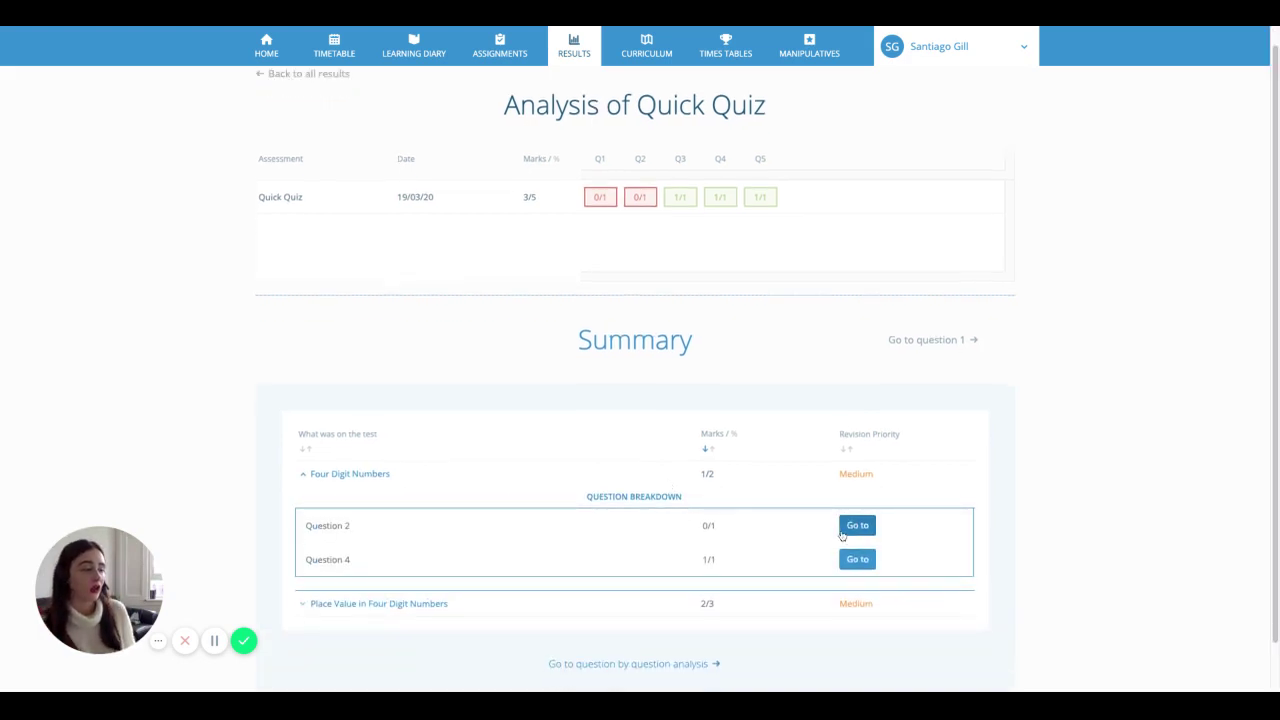
{"action": "left_click", "coordinate": [855, 528]}
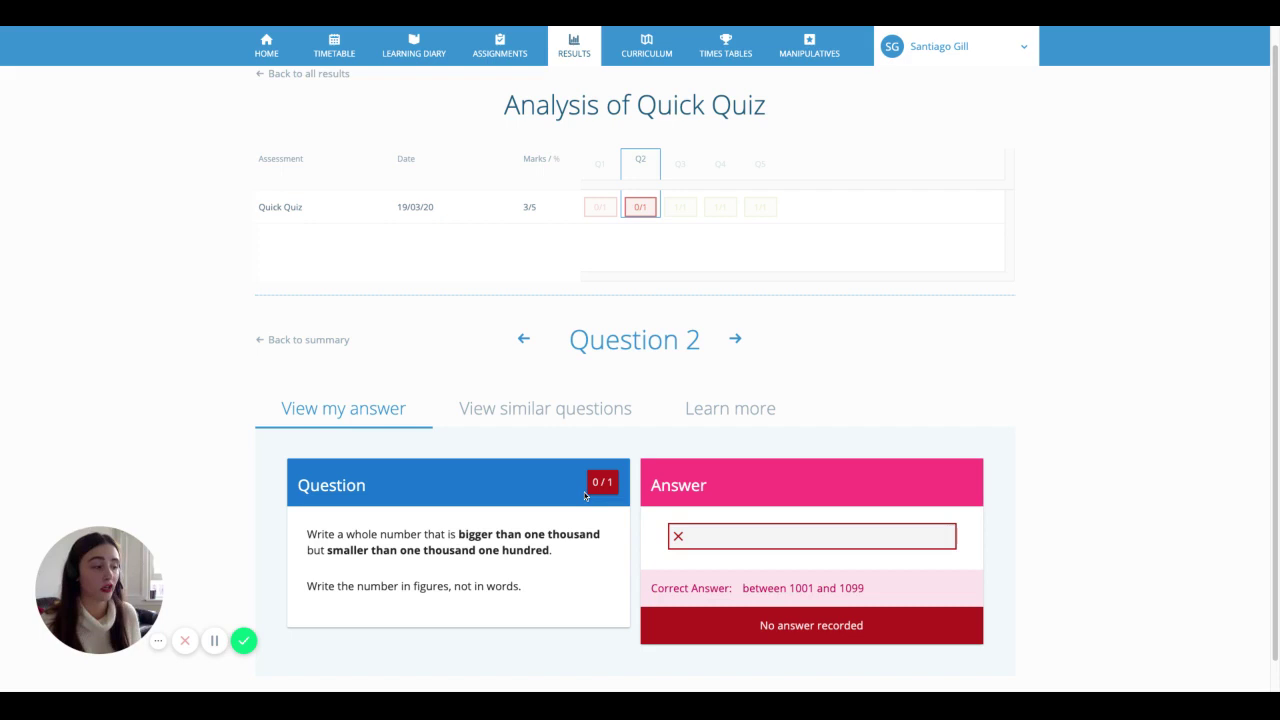
{"action": "left_click", "coordinate": [566, 418]}
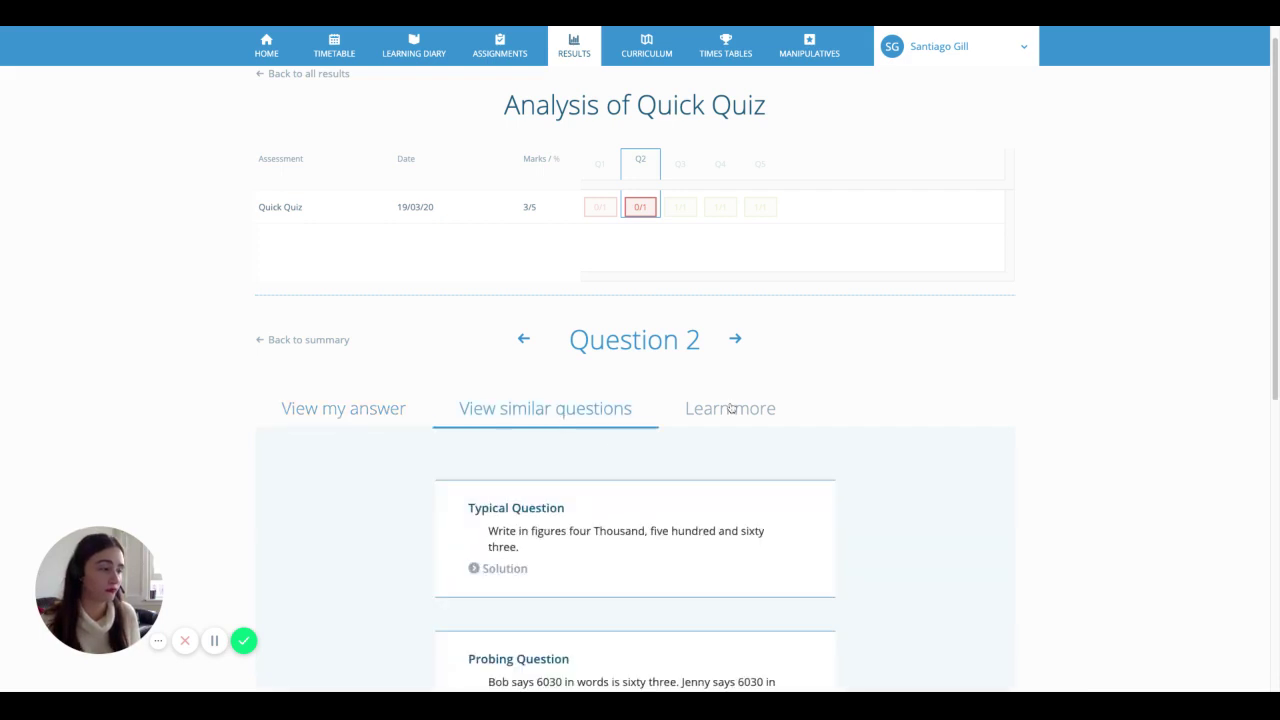
Step: Read more about the Four Digit Numbers objective and view its tutorial videos
{"action": "scroll", "coordinate": [803, 489], "scroll_direction": "down", "scroll_amount": 5}
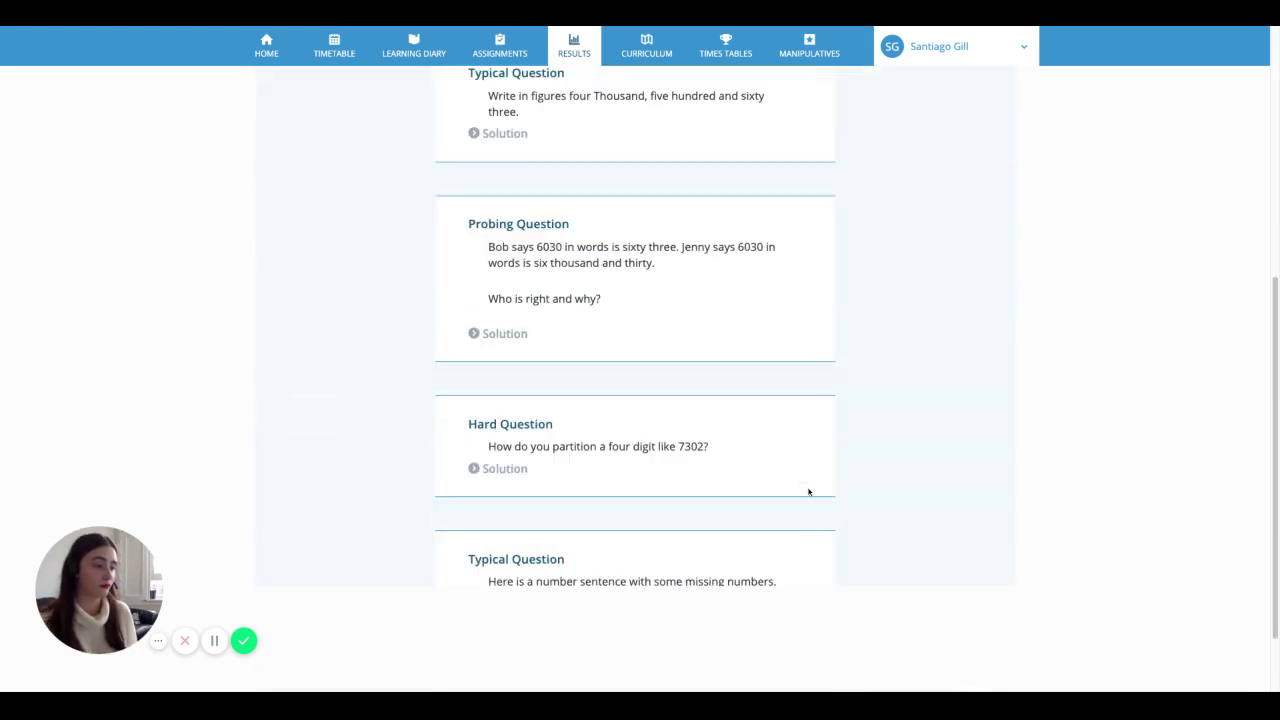
{"action": "scroll", "coordinate": [809, 489], "scroll_direction": "up", "scroll_amount": 6}
{"action": "left_click", "coordinate": [756, 436]}
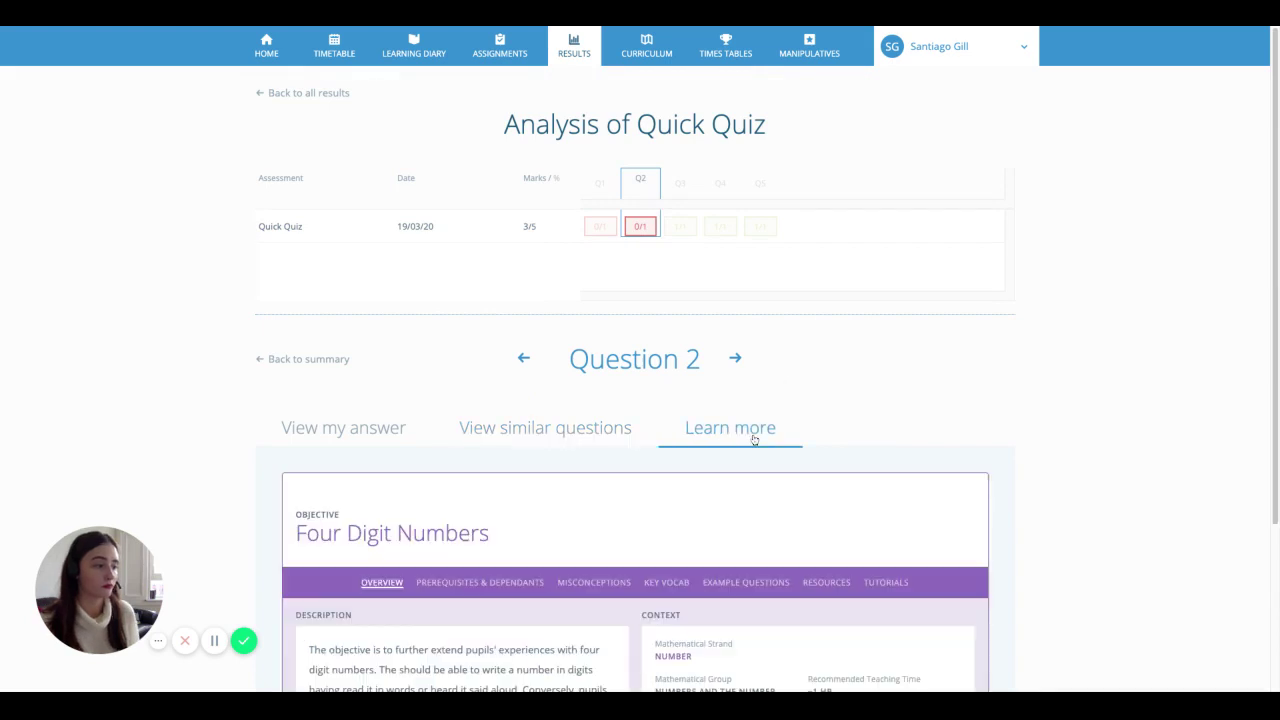
{"action": "scroll", "coordinate": [786, 524], "scroll_direction": "down", "scroll_amount": 2}
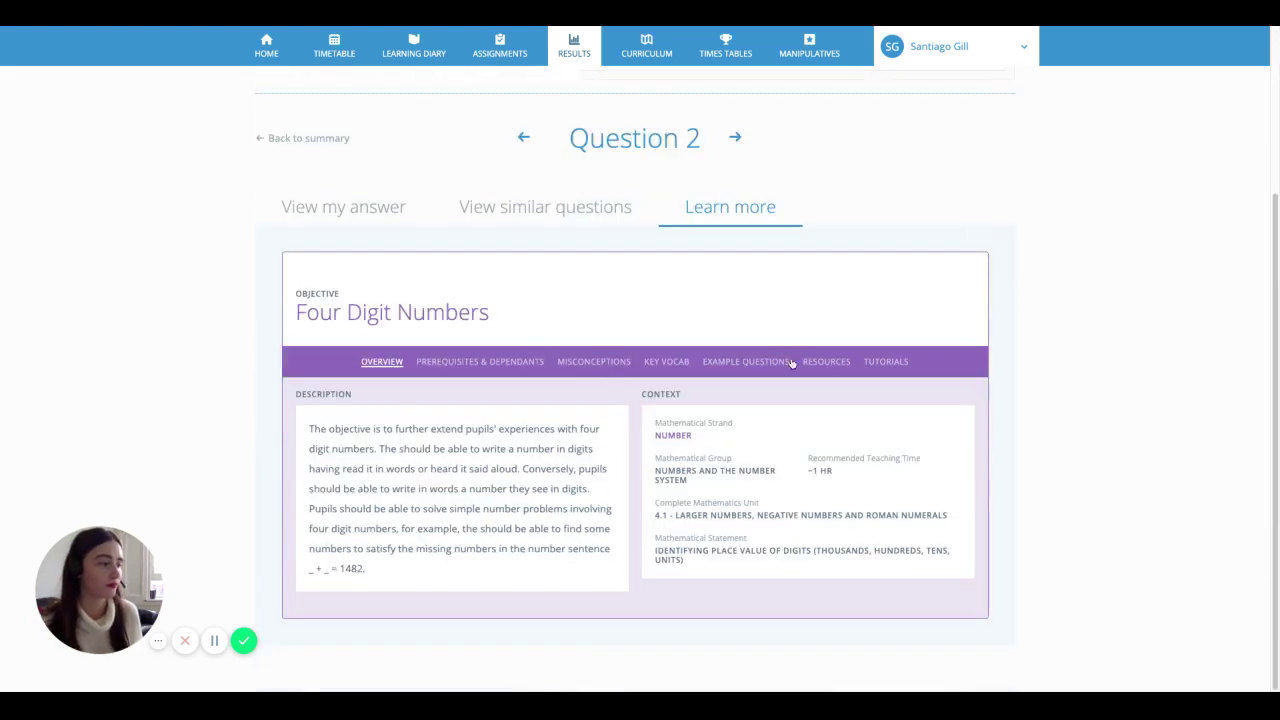
{"action": "left_click", "coordinate": [872, 366]}
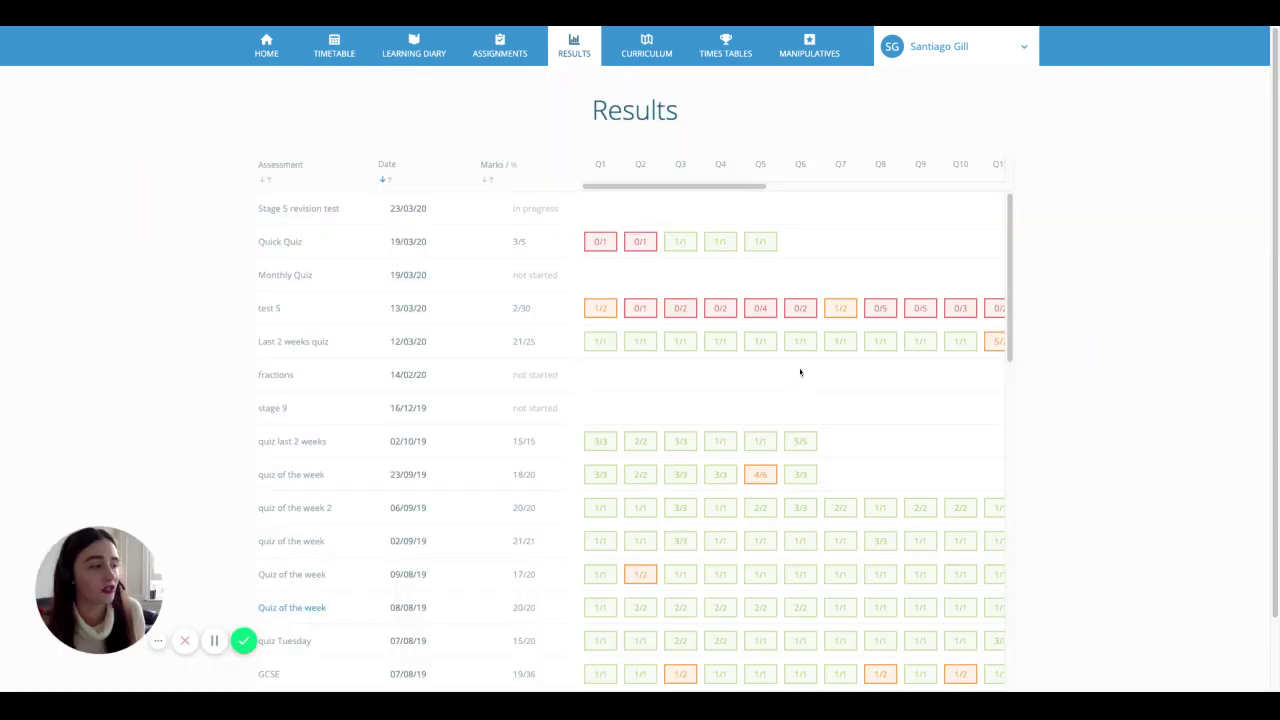
Step: Browse the Results list, the Learning Diary, and the Expired and Submitted assignments
{"action": "scroll", "coordinate": [800, 371], "scroll_direction": "down", "scroll_amount": 5}
{"action": "scroll", "coordinate": [800, 371], "scroll_direction": "down", "scroll_amount": 5}
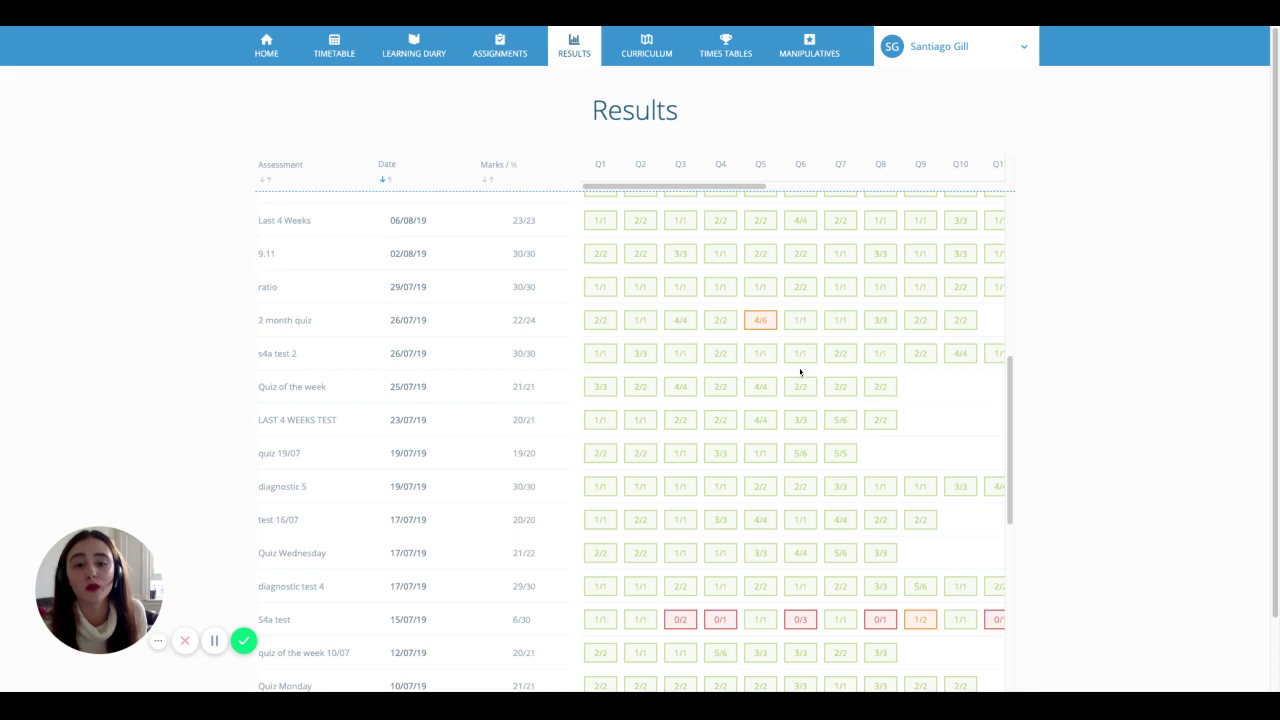
{"action": "scroll", "coordinate": [726, 341], "scroll_direction": "down", "scroll_amount": 4}
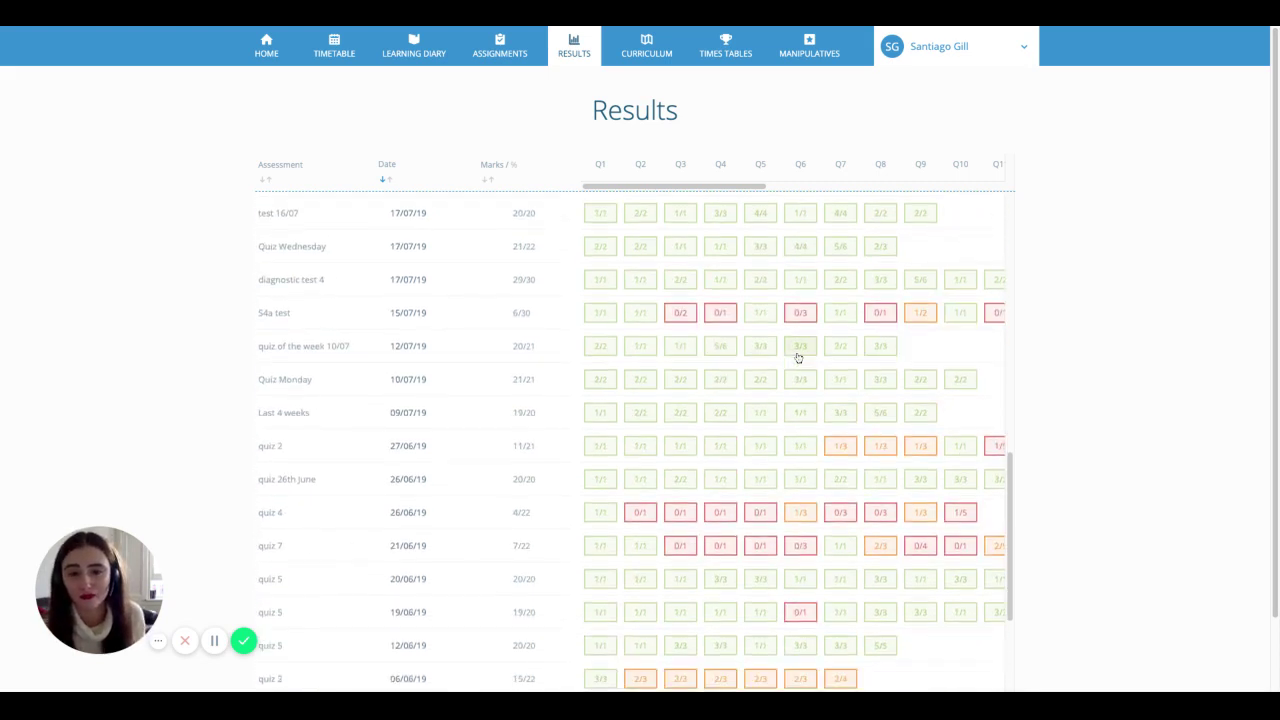
{"action": "left_click", "coordinate": [410, 52]}
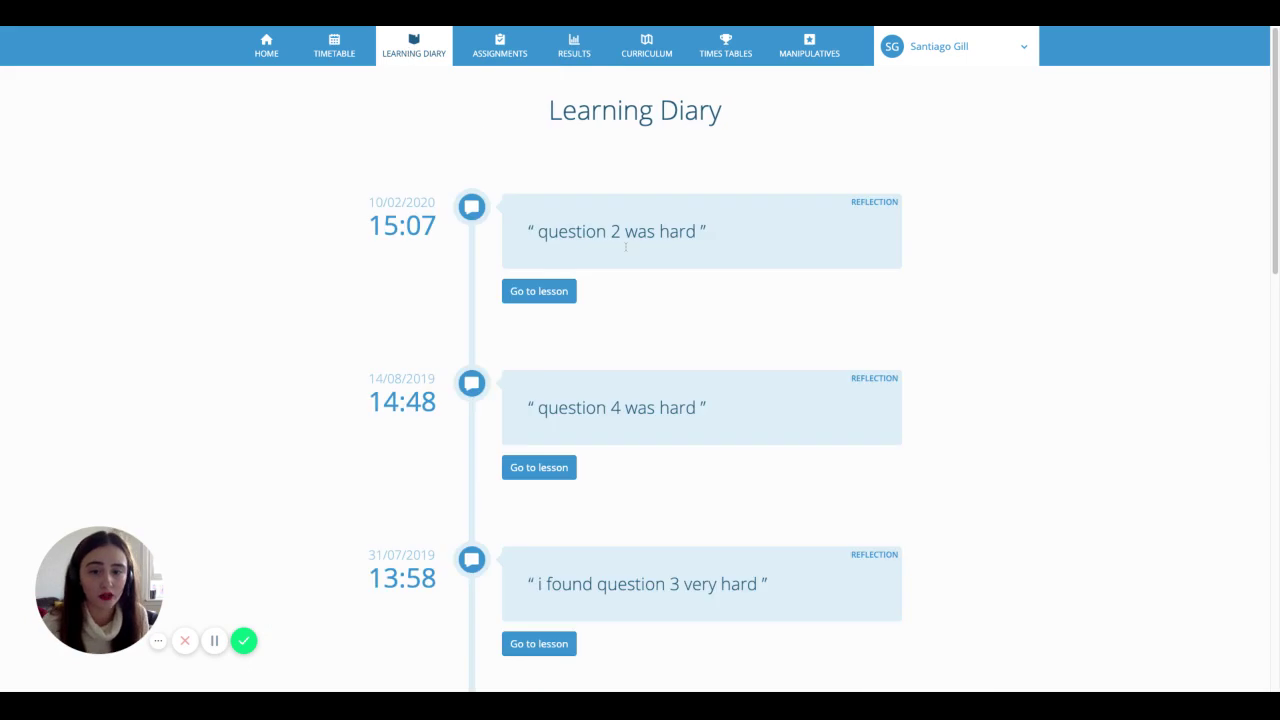
{"action": "left_click", "coordinate": [505, 55]}
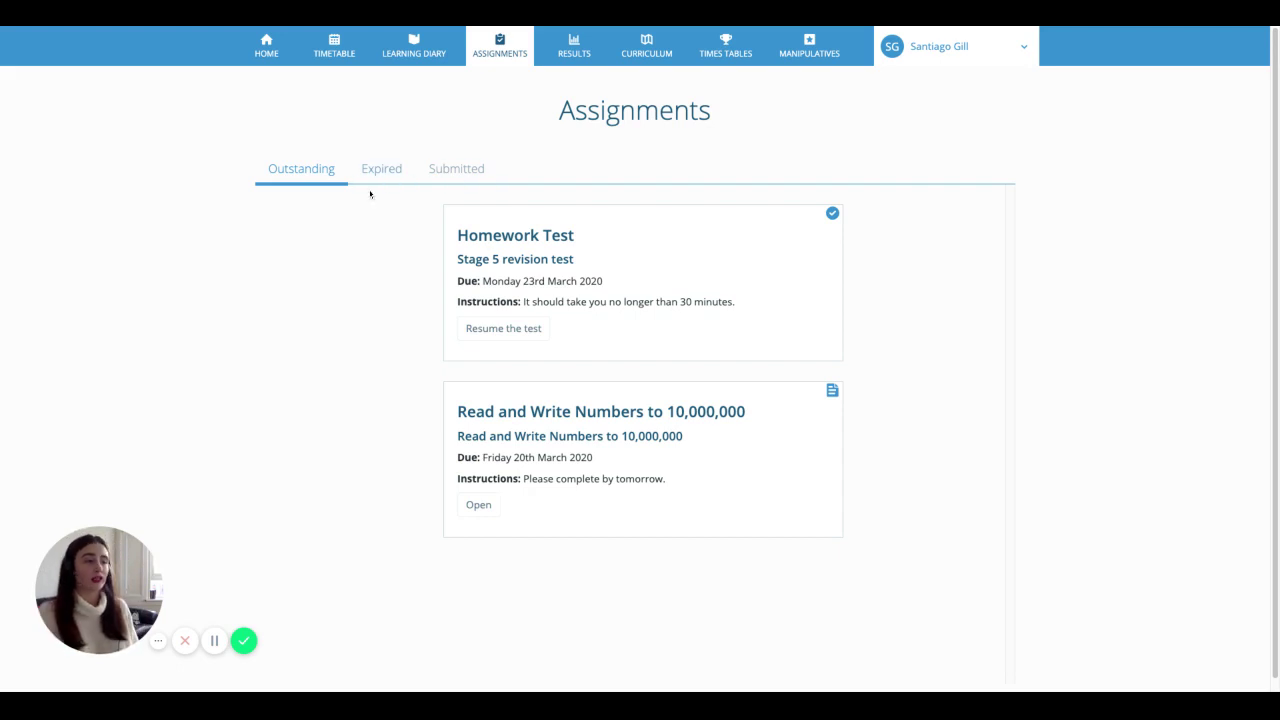
{"action": "left_click", "coordinate": [397, 174]}
{"action": "left_click", "coordinate": [451, 171]}
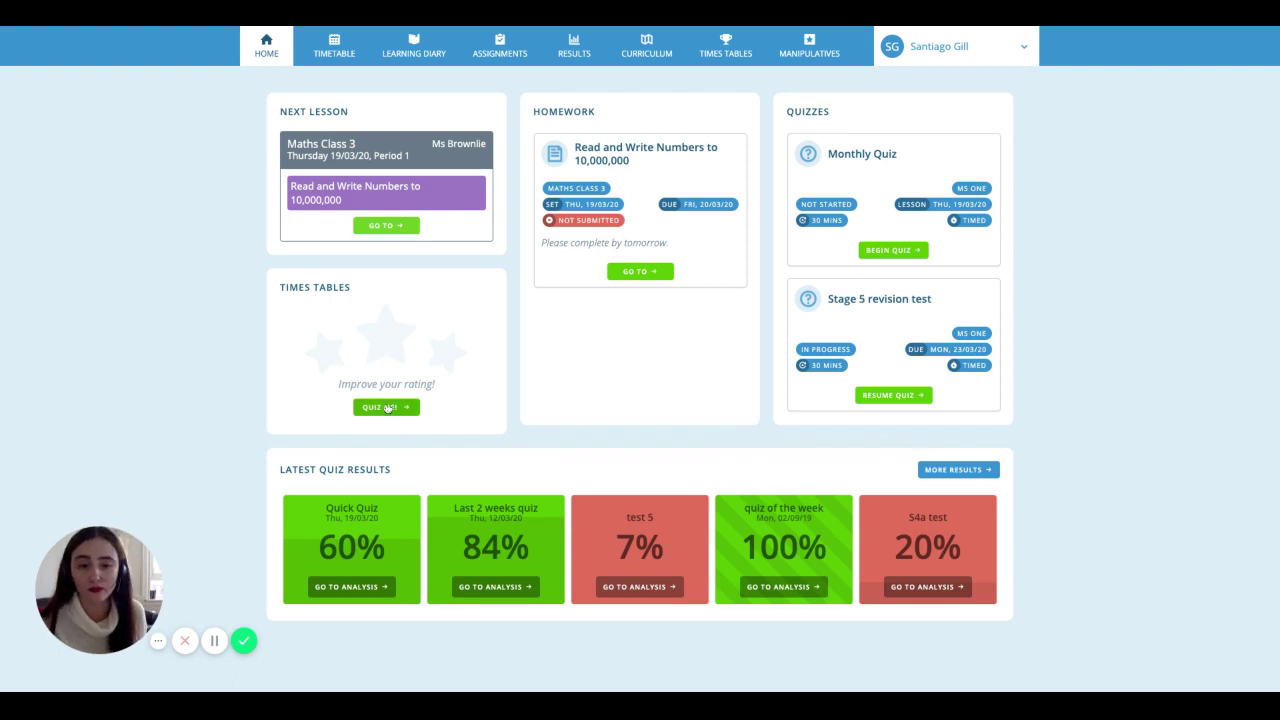
Step: Select the 3 times table and the 3 × 5 fact, then start a quiz on it
{"action": "left_click", "coordinate": [733, 48]}
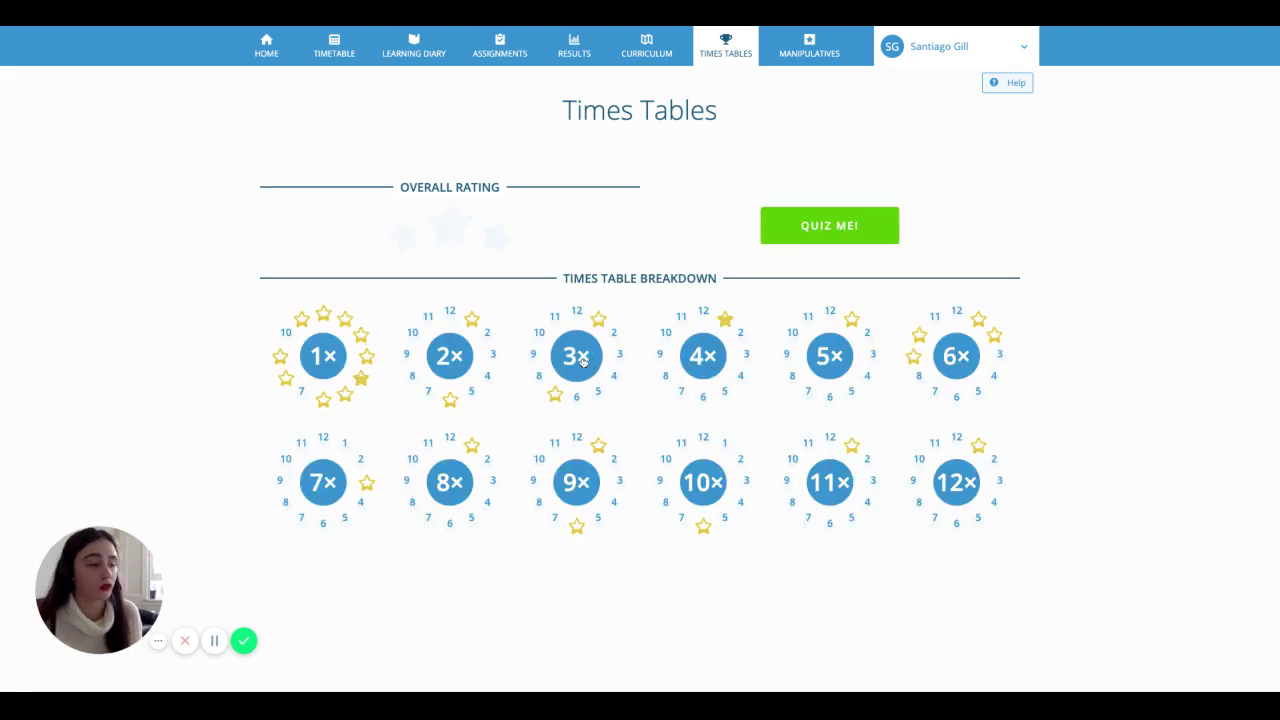
{"action": "left_click", "coordinate": [580, 358]}
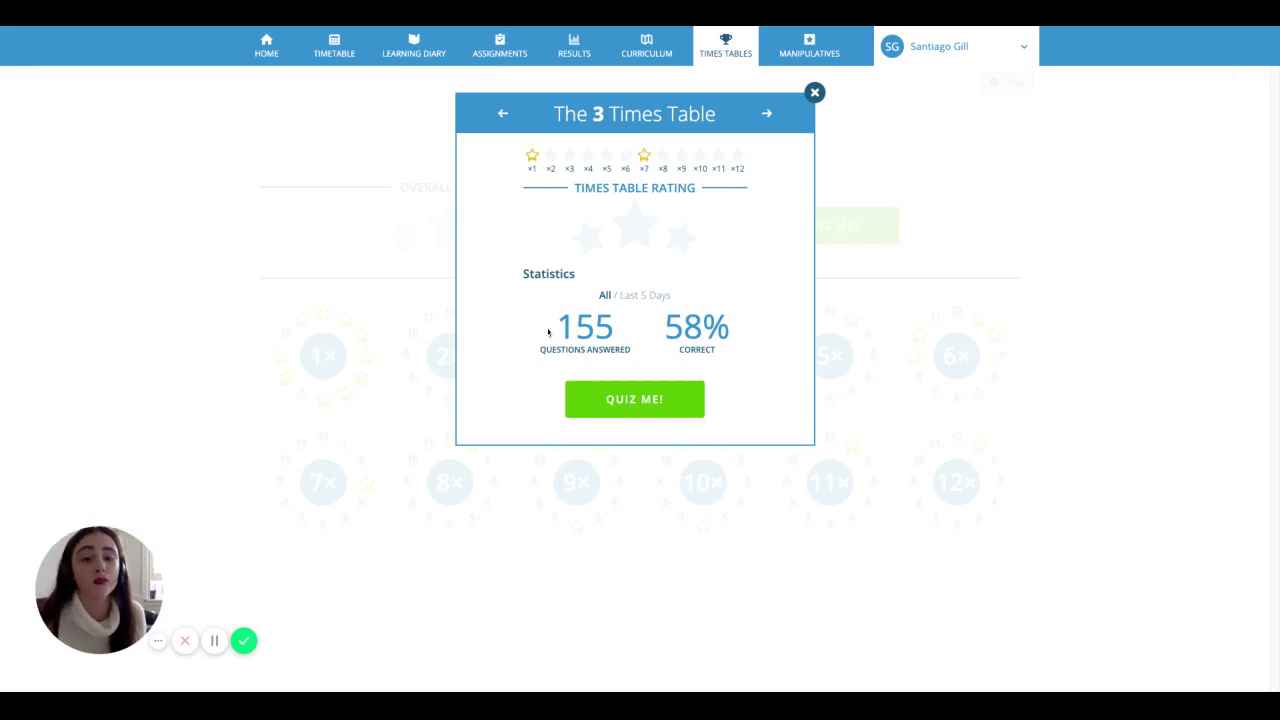
{"action": "left_click", "coordinate": [607, 163]}
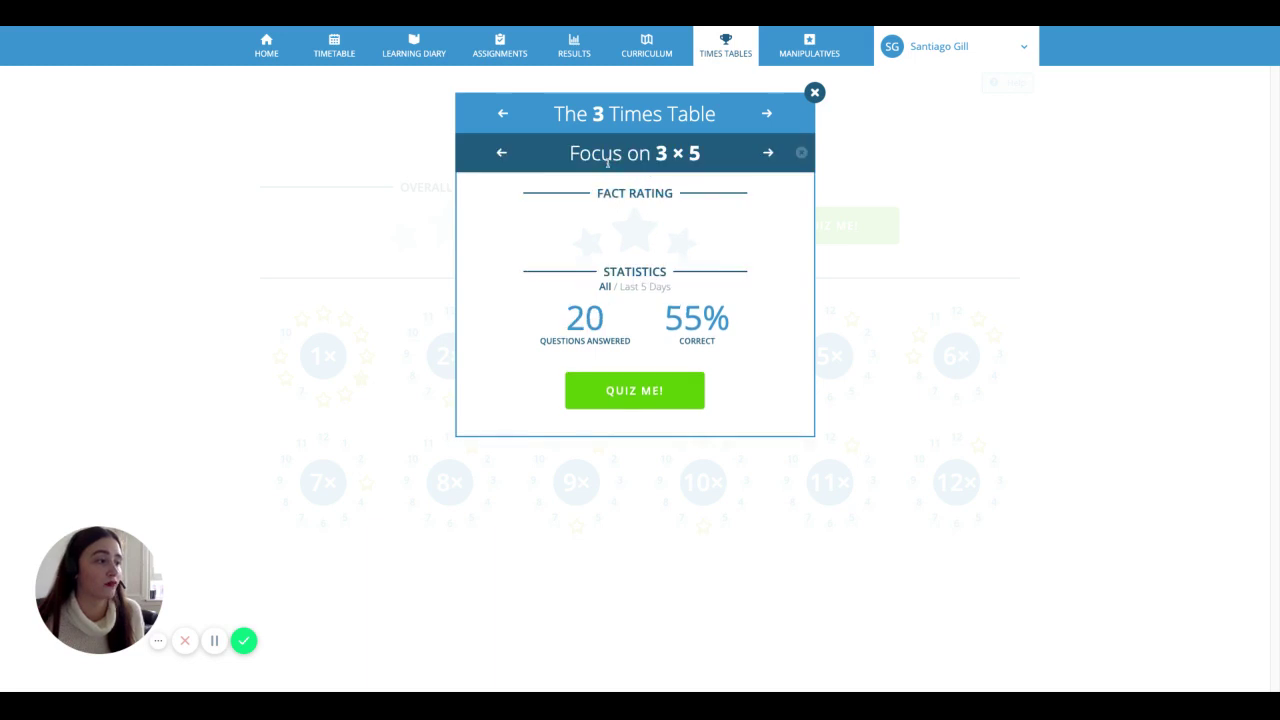
{"action": "left_click", "coordinate": [643, 385]}
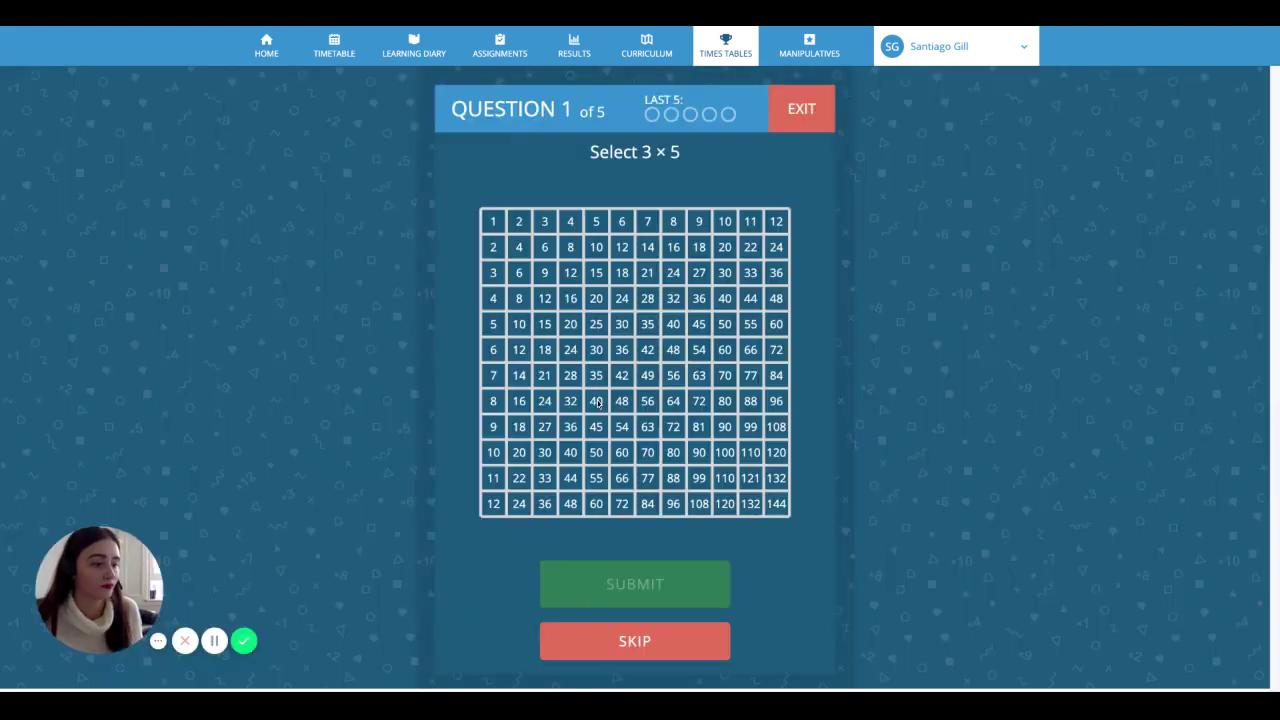
Step: Answer questions 1–3: pick 15, choose 5 × 3 for the array, shade a 5 × 3 block
{"action": "left_click", "coordinate": [546, 328]}
{"action": "left_click", "coordinate": [666, 590]}
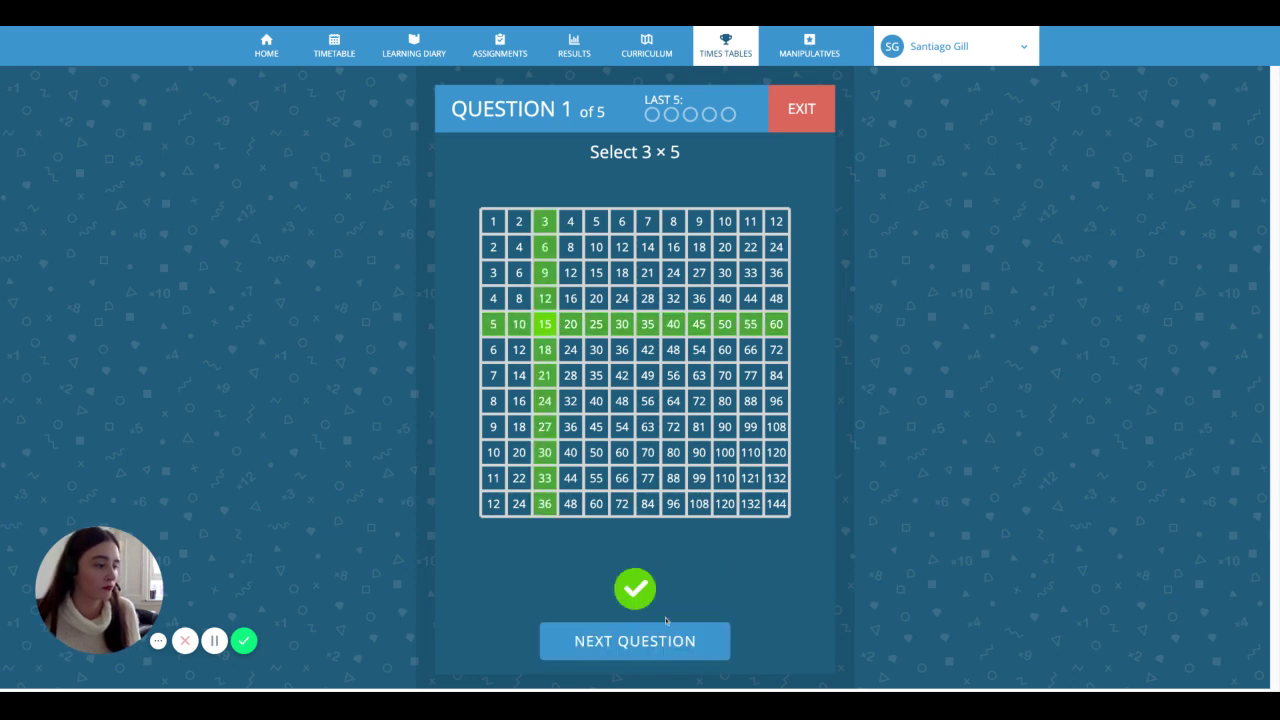
{"action": "left_click", "coordinate": [684, 641]}
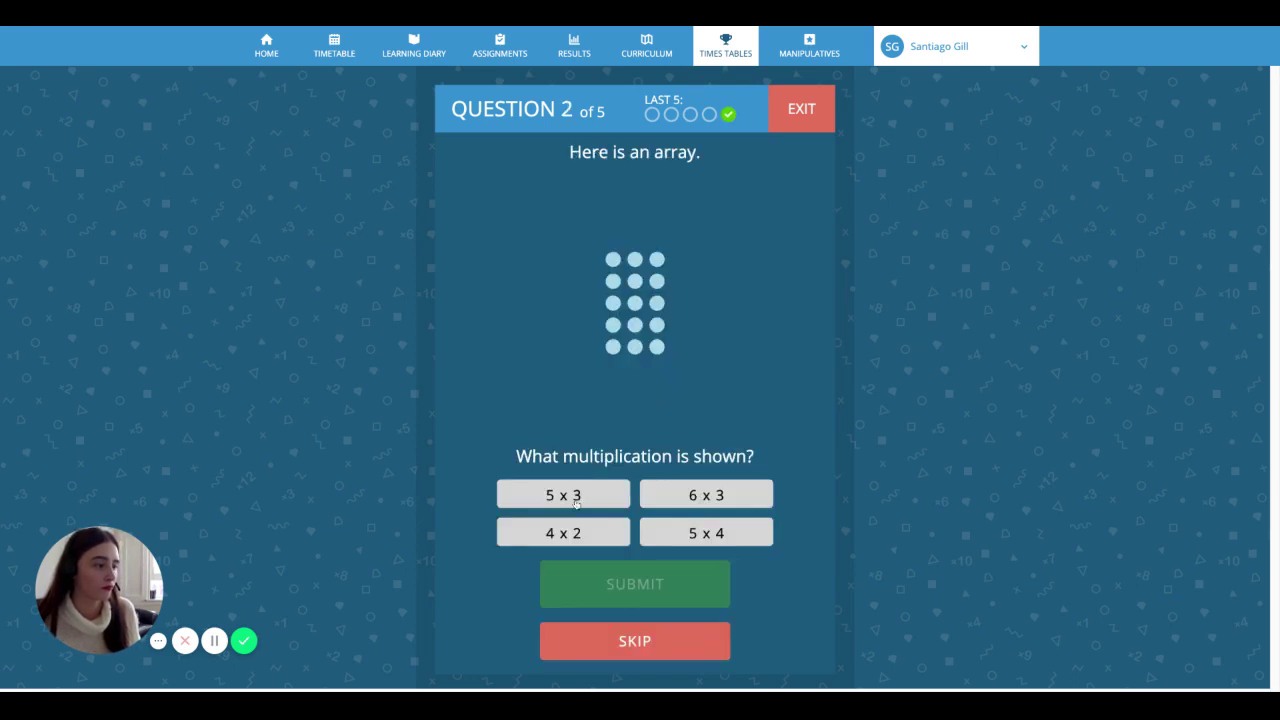
{"action": "left_click", "coordinate": [576, 503]}
{"action": "left_click", "coordinate": [662, 582]}
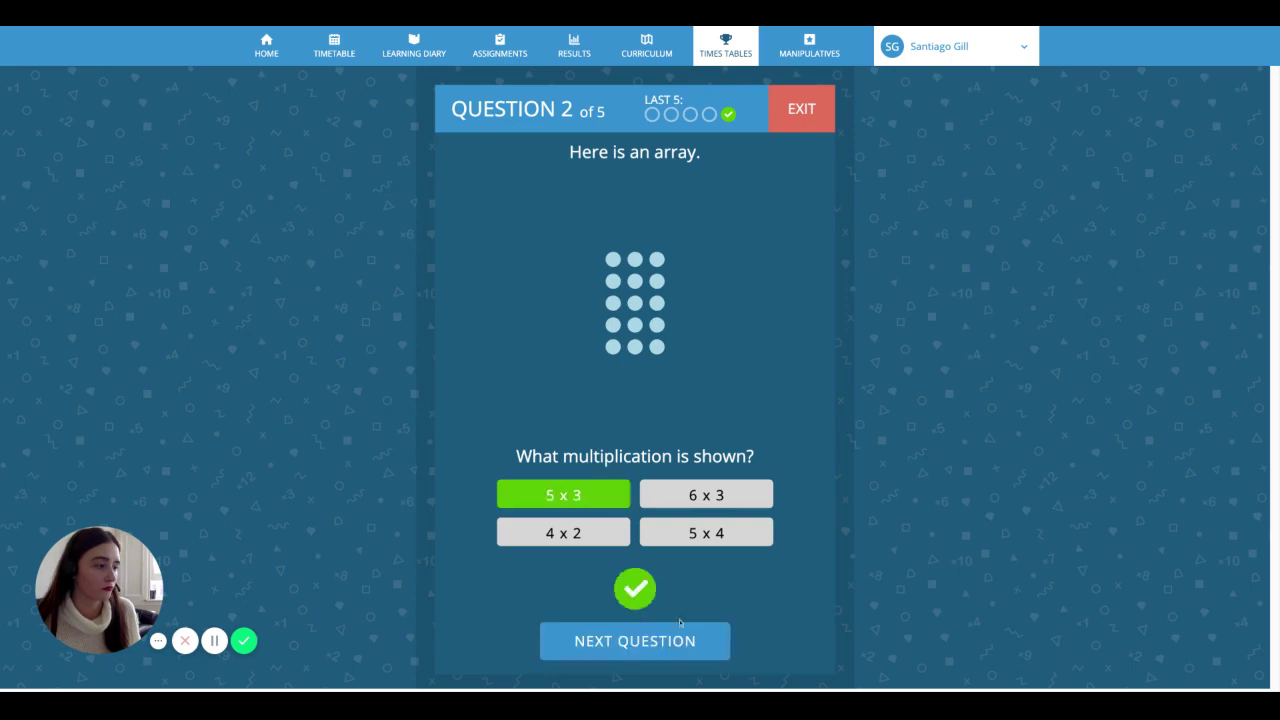
{"action": "left_click", "coordinate": [694, 655]}
{"action": "left_click", "coordinate": [507, 224]}
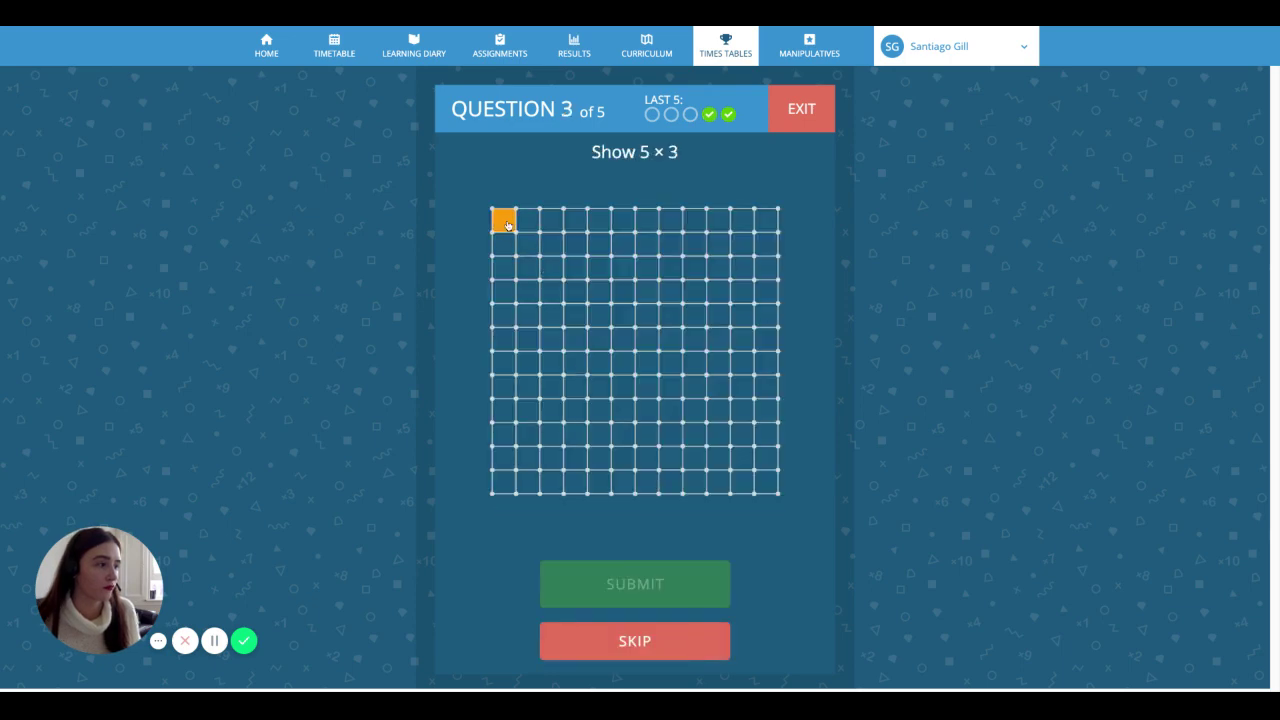
{"action": "left_click_drag", "start_coordinate": [507, 224], "coordinate": [600, 268]}
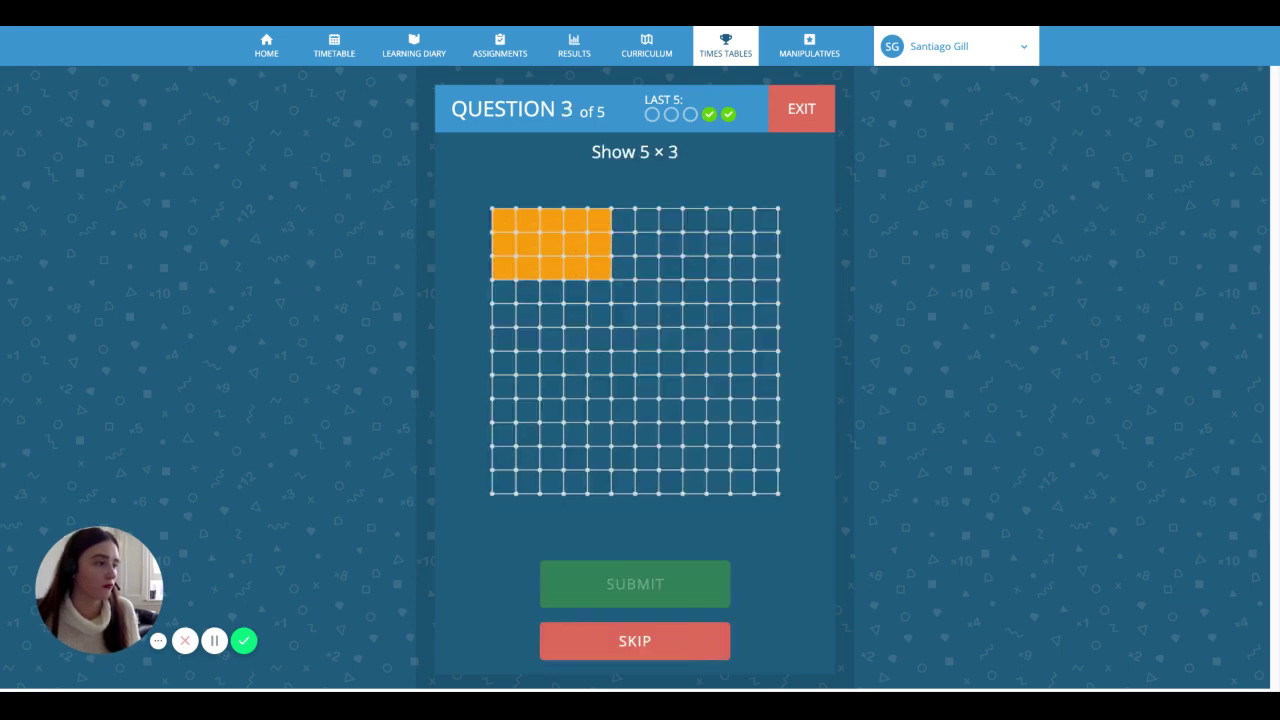
{"action": "left_click", "coordinate": [673, 580]}
Step: Enter 5 as the missing factor in questions 4 and 5, then return to quiz setup
{"action": "left_click", "coordinate": [689, 643]}
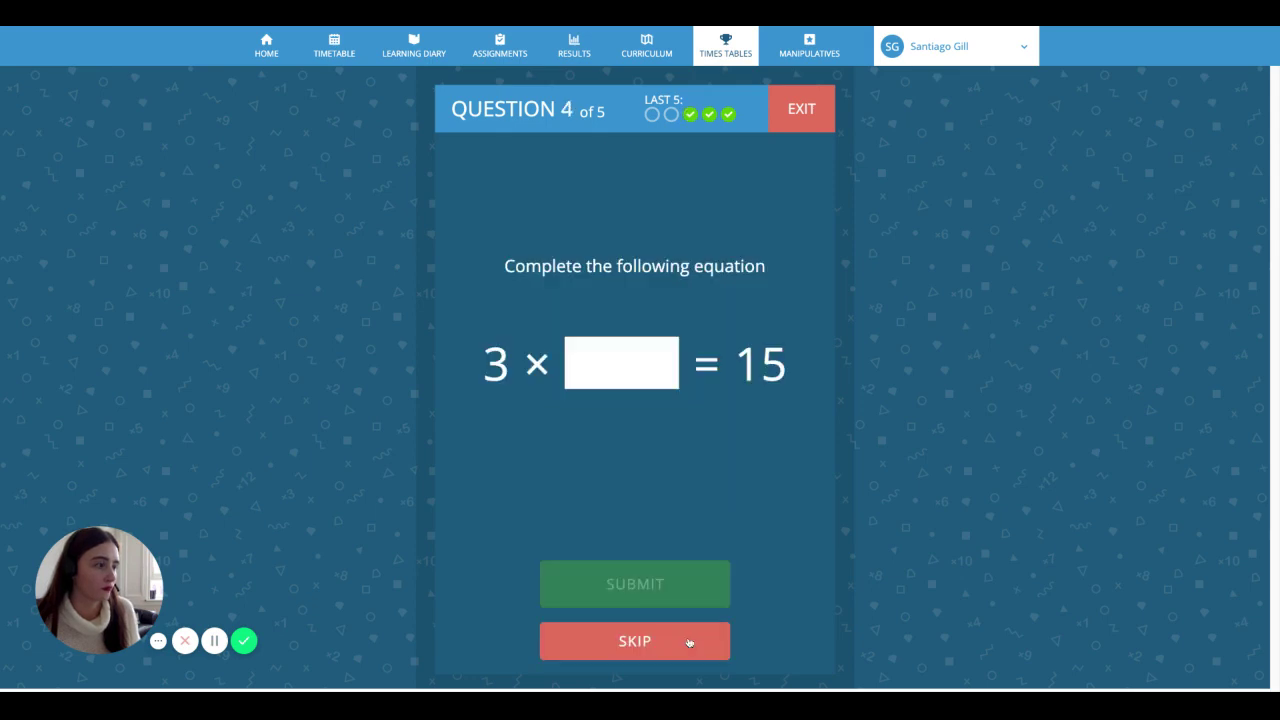
{"action": "type", "text": "5"}
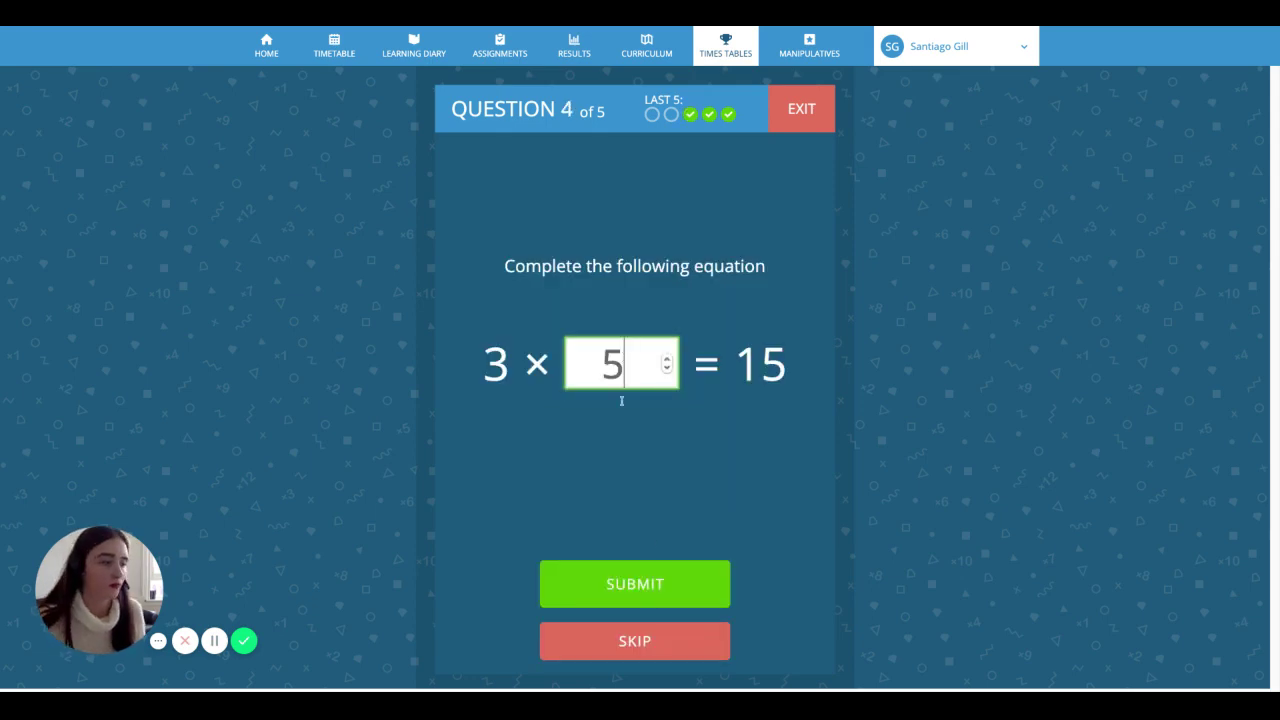
{"action": "left_click", "coordinate": [668, 595]}
{"action": "left_click", "coordinate": [655, 645]}
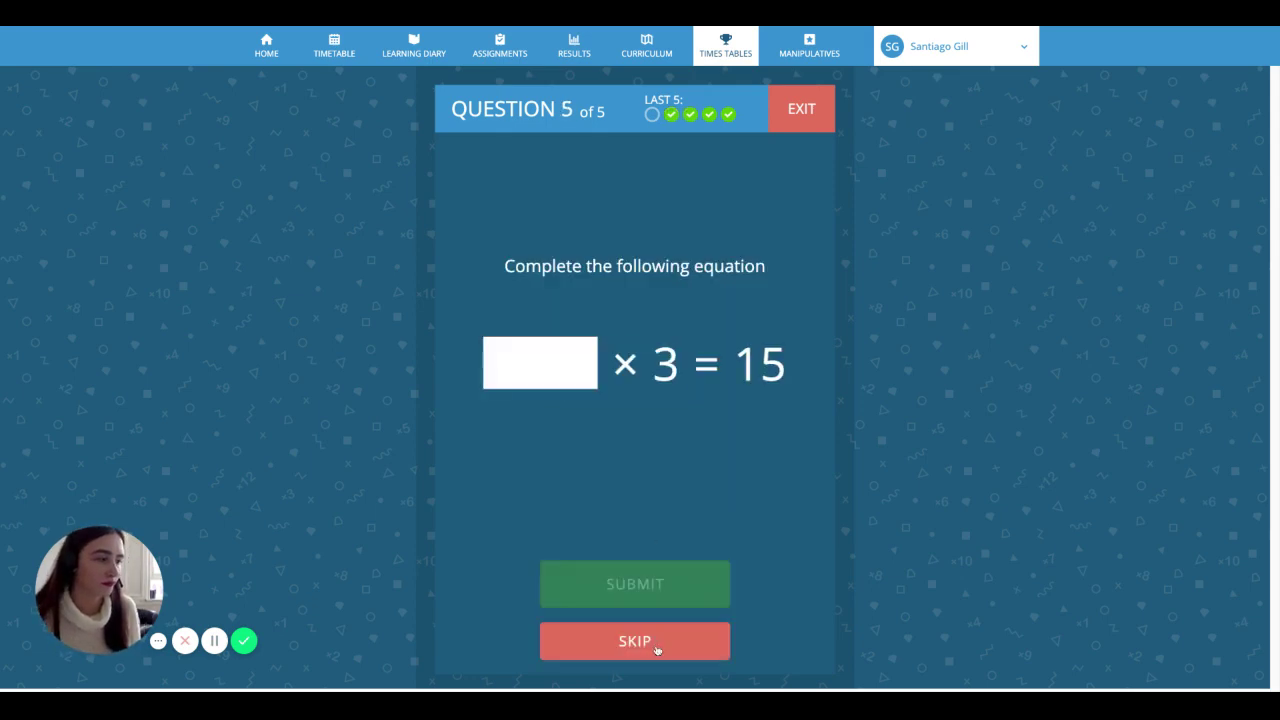
{"action": "left_click", "coordinate": [540, 364]}
{"action": "type", "text": "5"}
{"action": "left_click", "coordinate": [675, 588]}
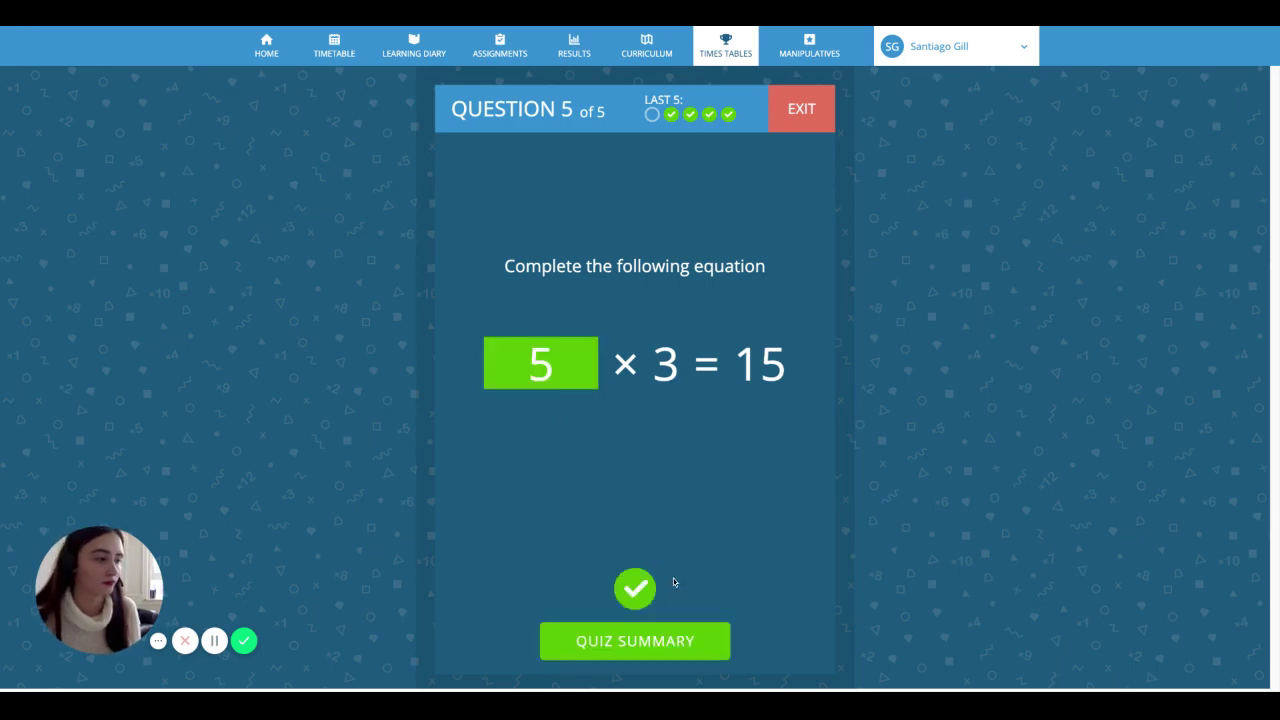
{"action": "left_click", "coordinate": [675, 641]}
{"action": "left_click", "coordinate": [638, 641]}
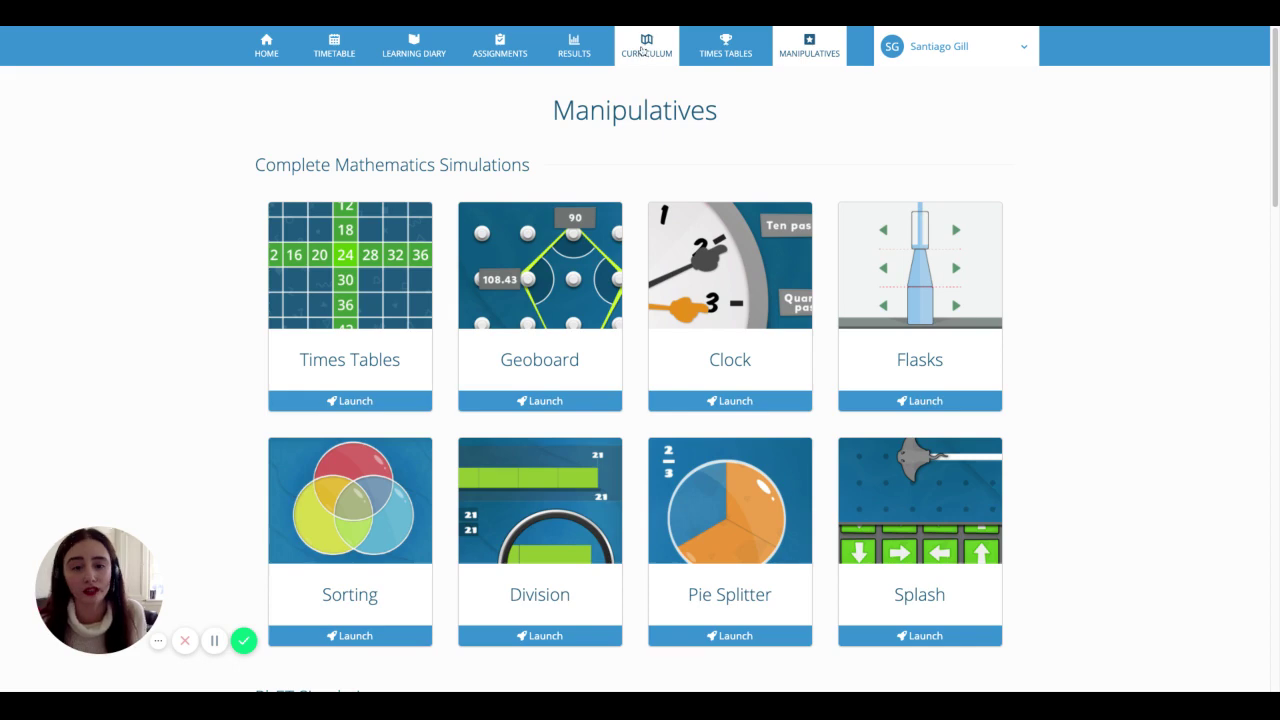
Step: Open Browse Curriculum and scroll the units from 1.3 Arithmetic to 20 to 1.8 Clocks and Time
{"action": "left_click", "coordinate": [645, 53]}
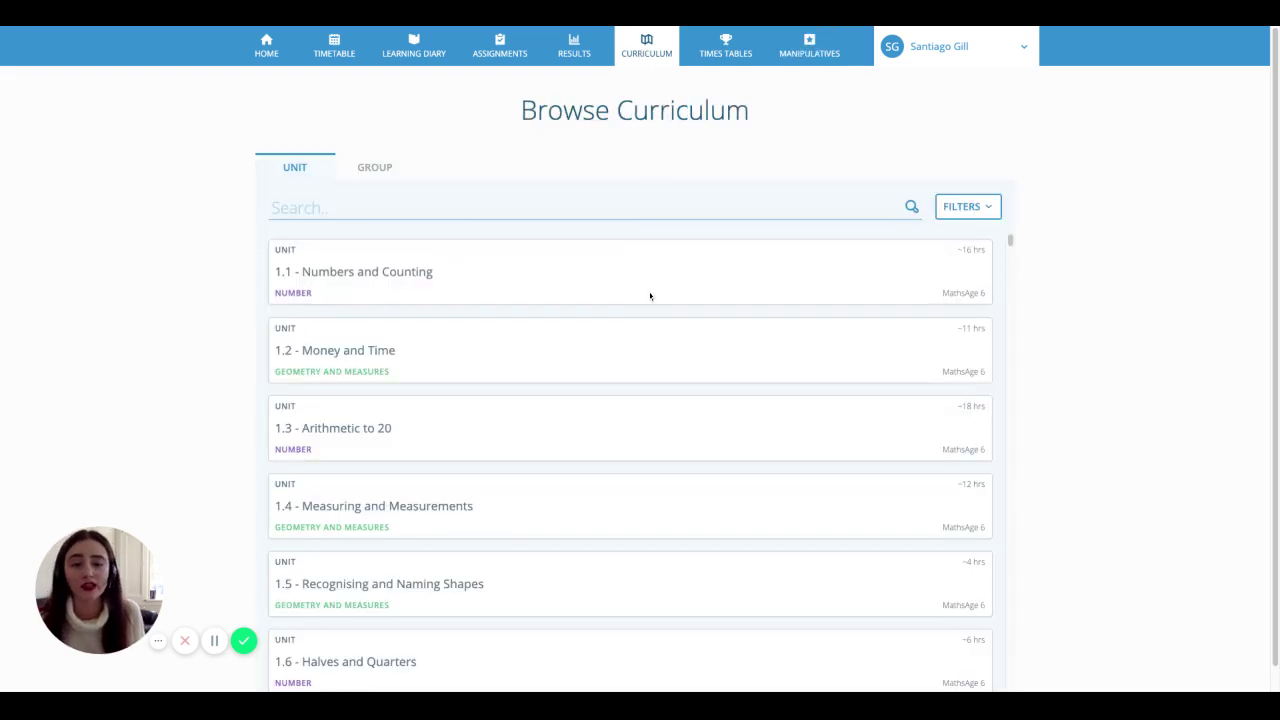
{"action": "scroll", "coordinate": [651, 462], "scroll_direction": "down", "scroll_amount": 1}
{"action": "scroll", "coordinate": [651, 460], "scroll_direction": "down", "scroll_amount": 1}
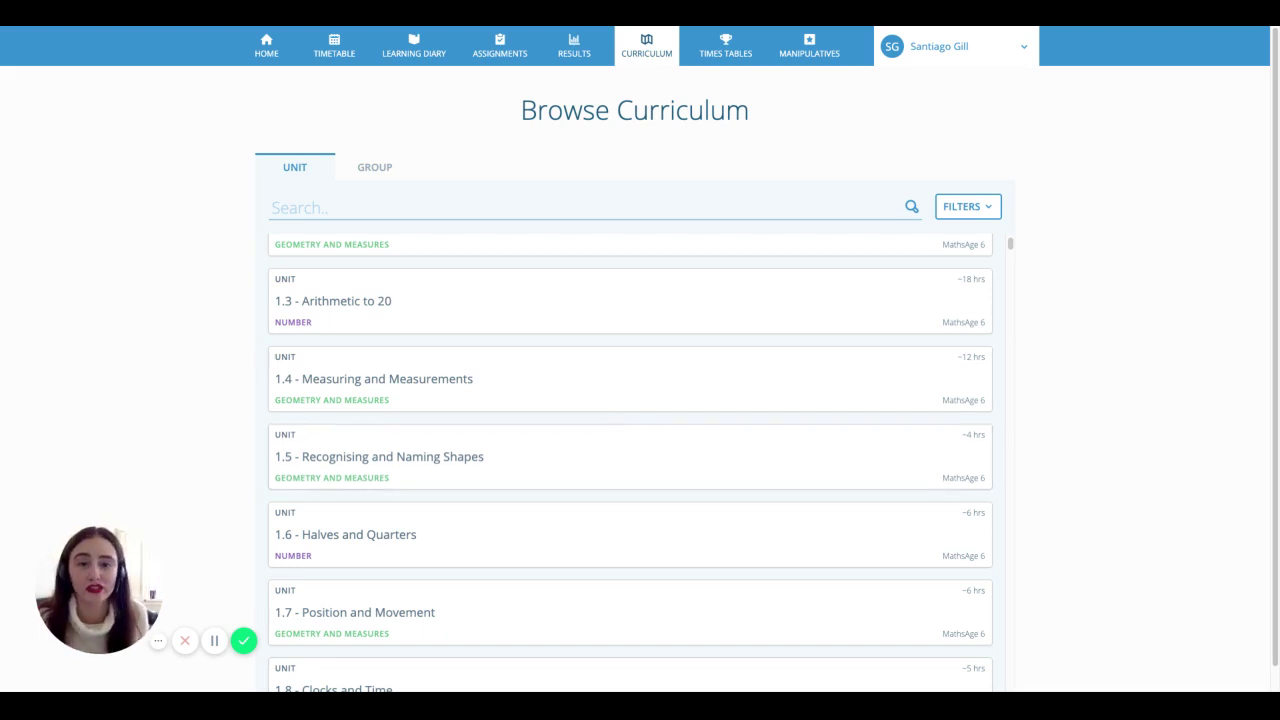
{"action": "scroll", "coordinate": [629, 446], "scroll_direction": "down", "scroll_amount": 1}
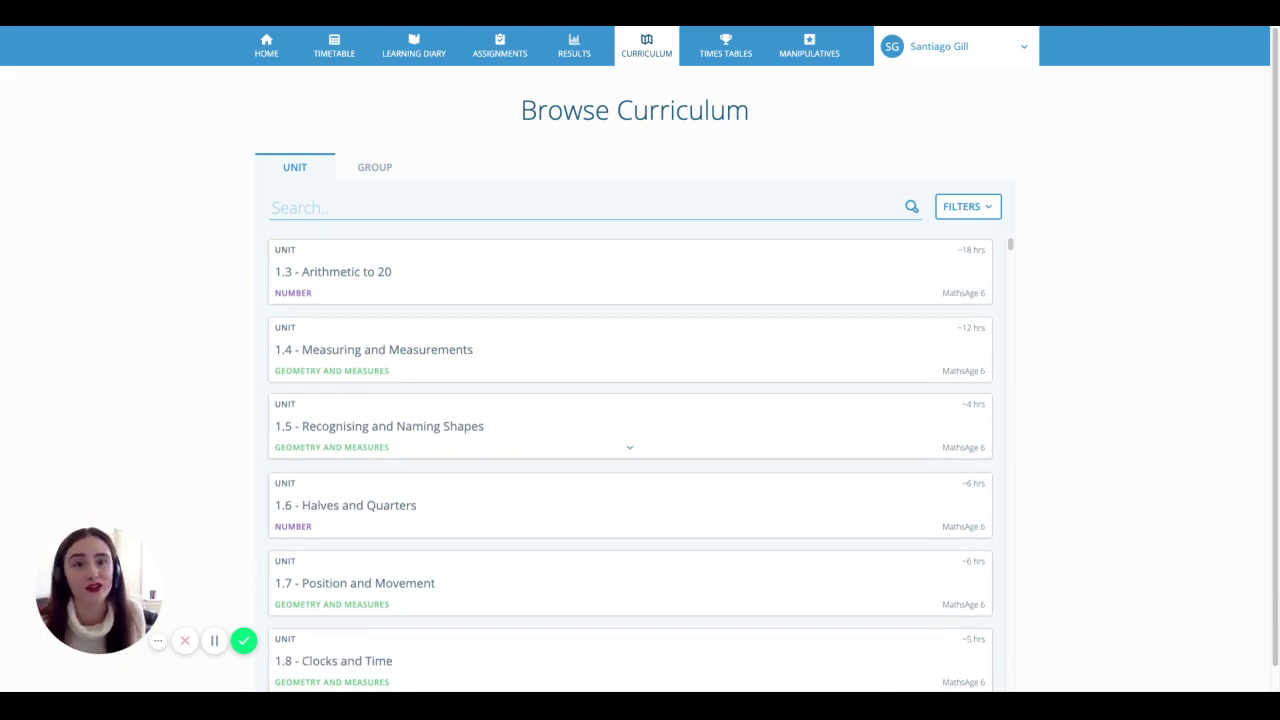